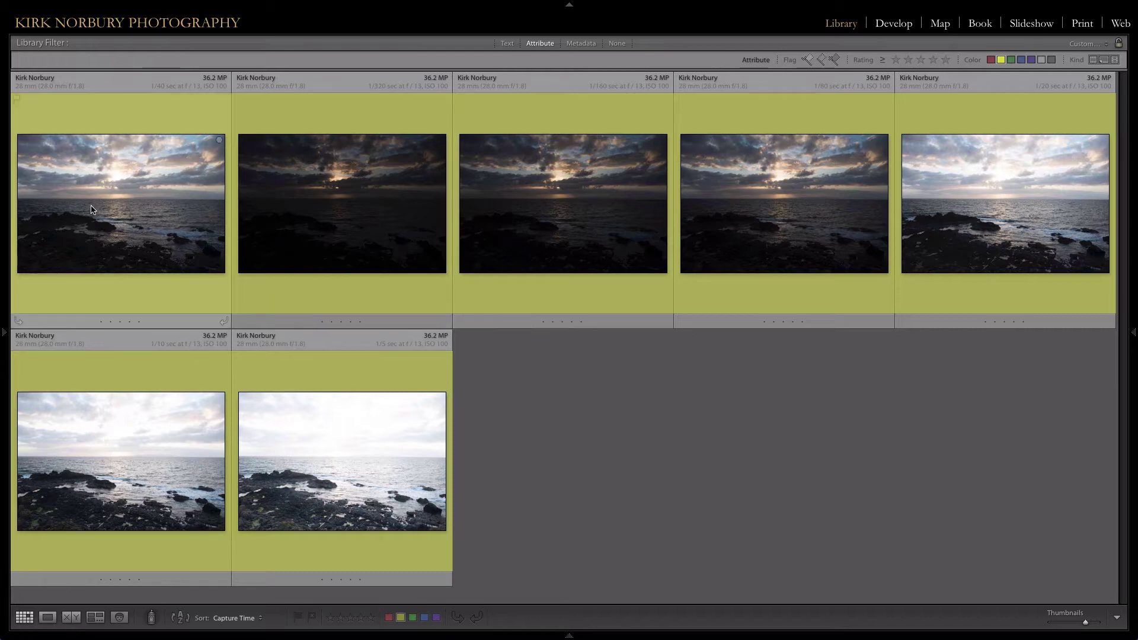
Review the bracketed exposures full size from darkest to brightest, then return to the grid.
double_click(122, 213)
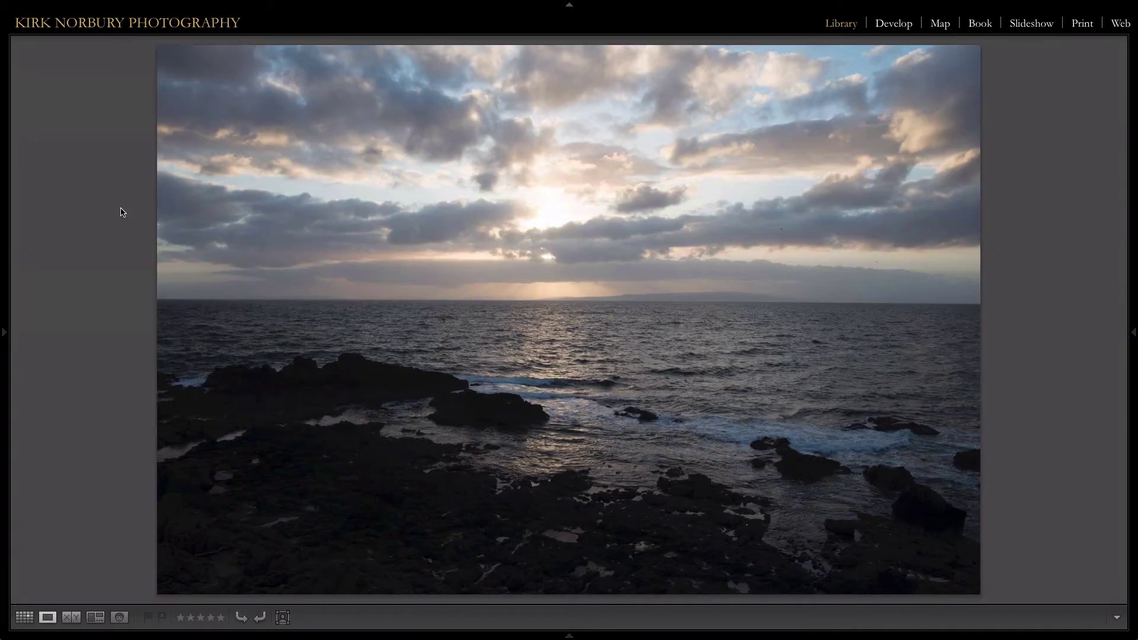
key(Right)
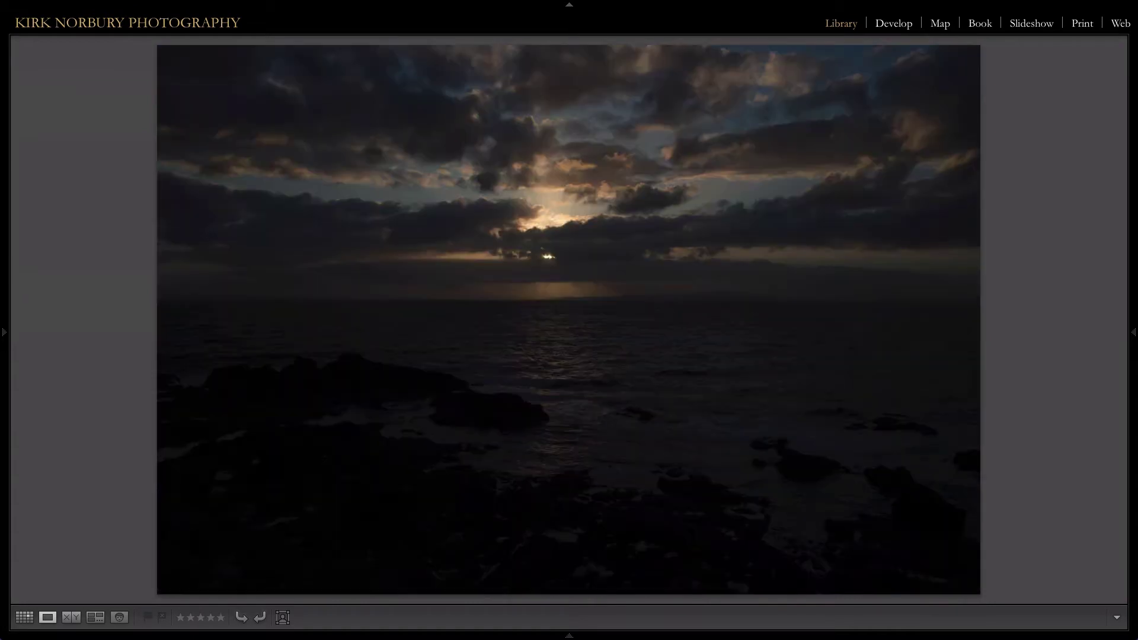
key(Right)
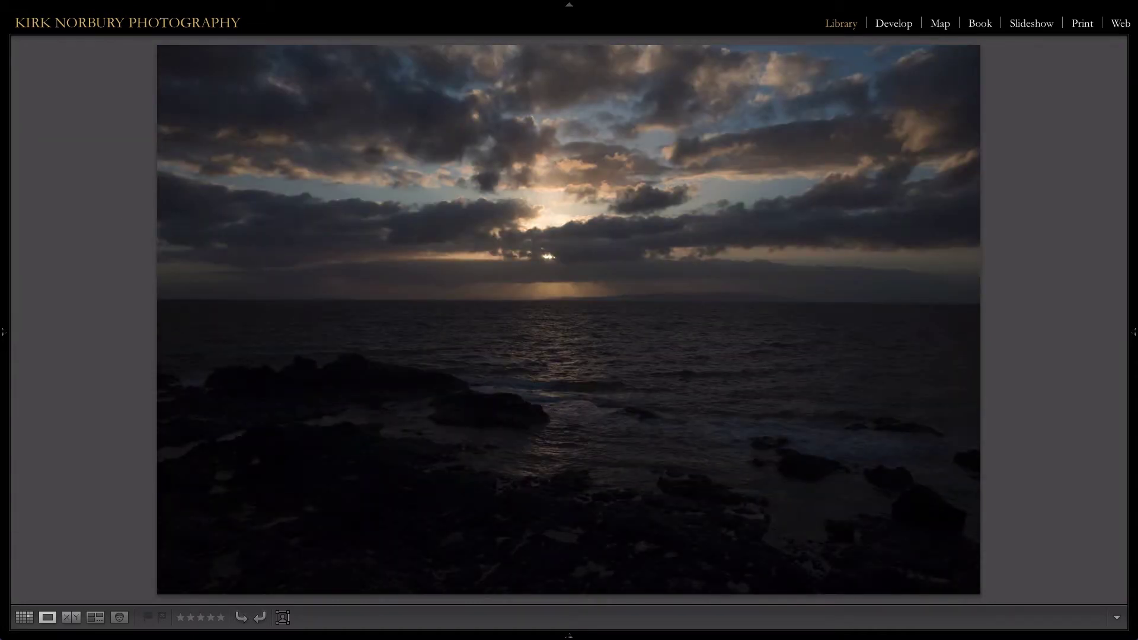
key(Right)
key(Right)
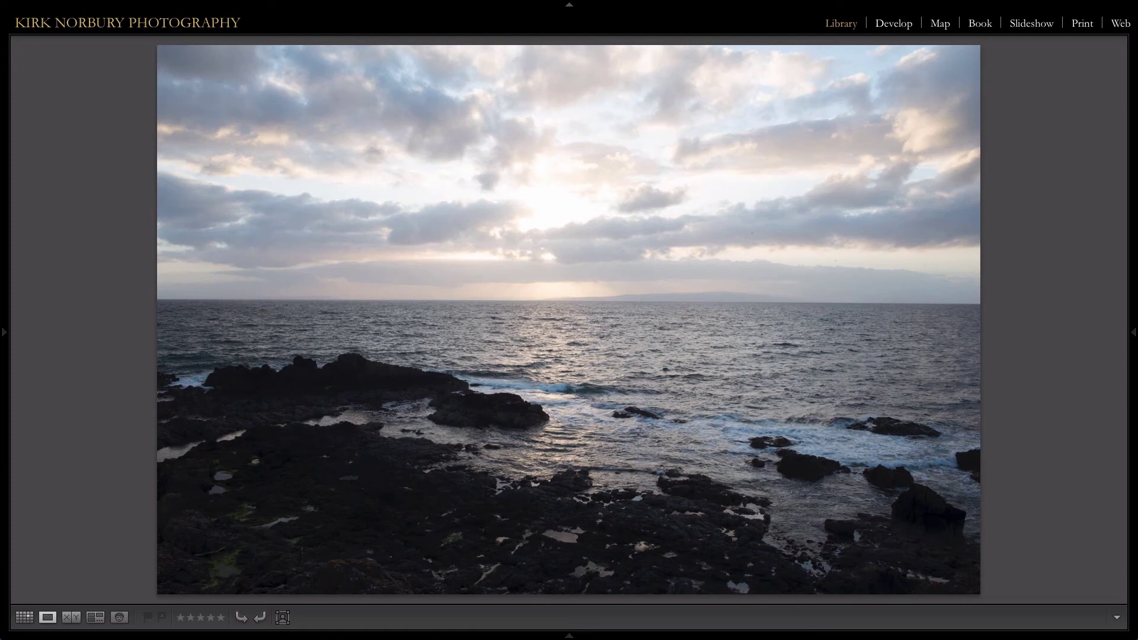
key(Right)
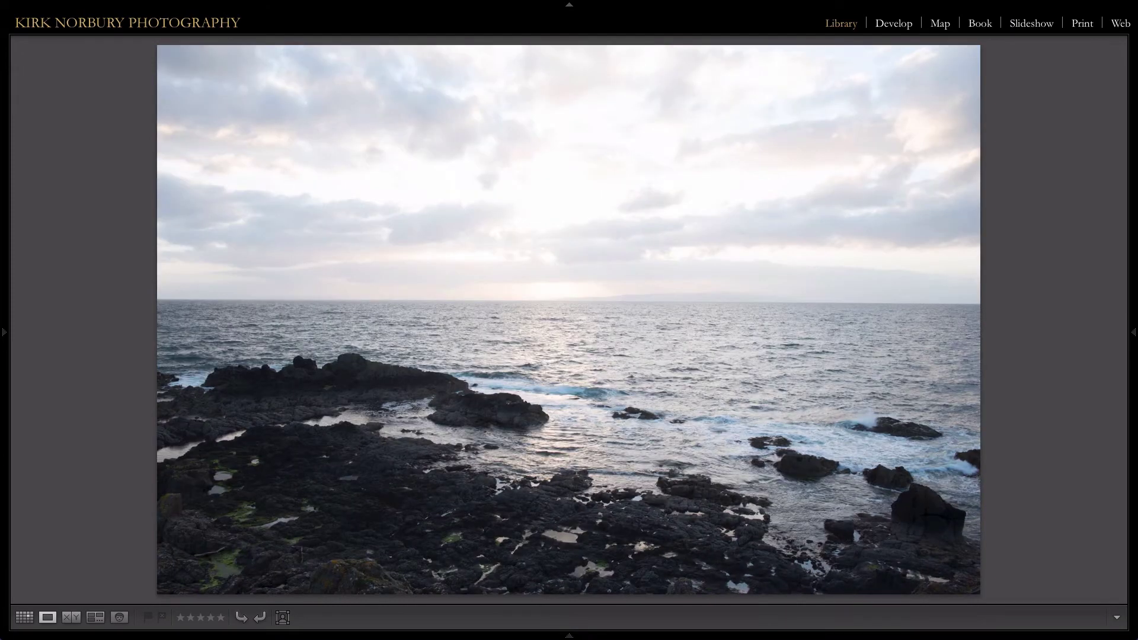
key(Right)
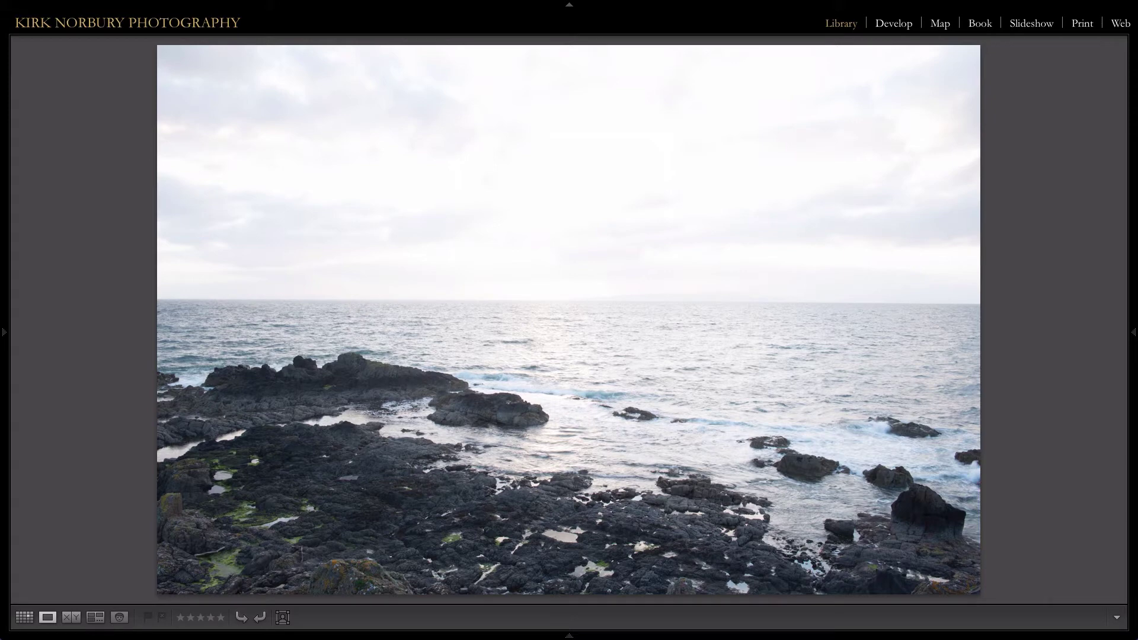
key(g)
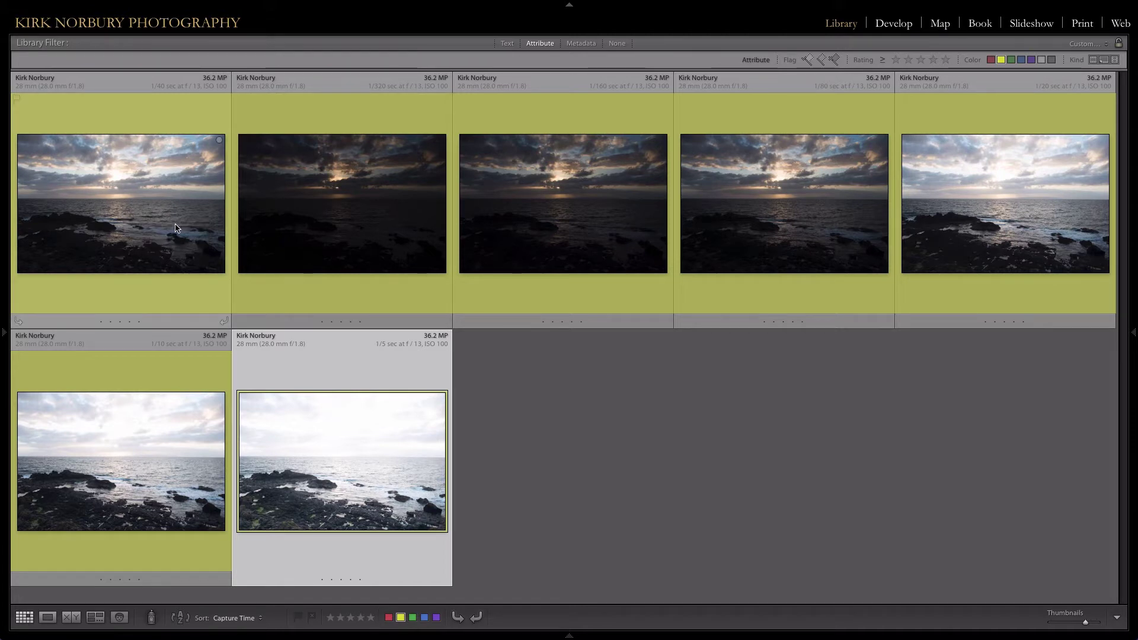
Select all seven bracketed exposures and merge them with Photo Merge > HDR.
key(ctrl+a)
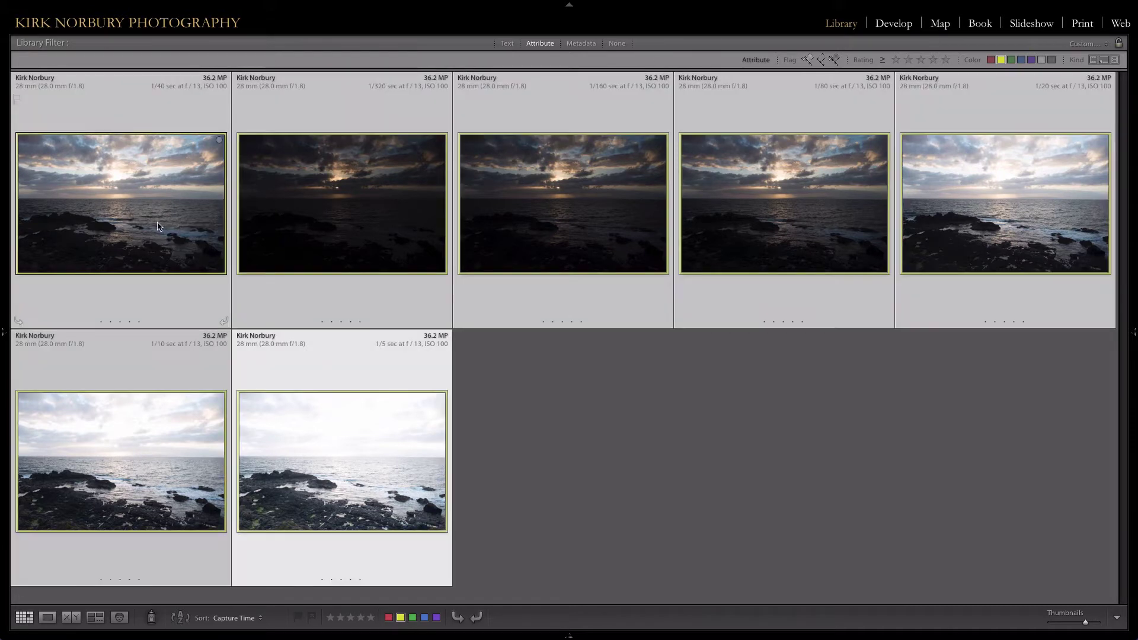
right_click(137, 189)
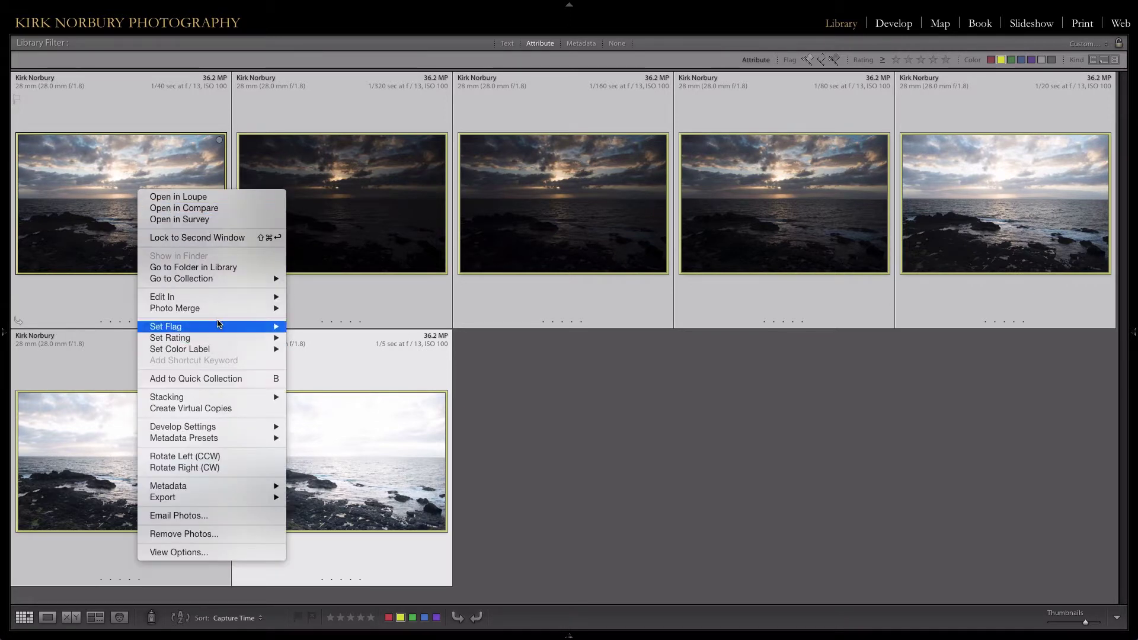
mouse_move(222, 309)
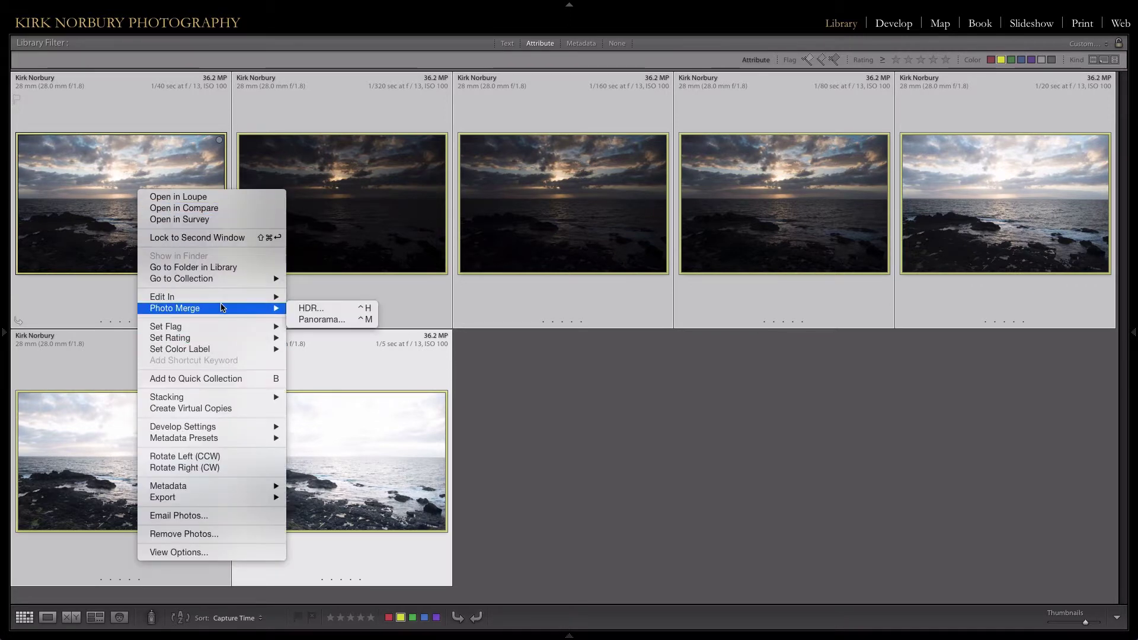
click(323, 309)
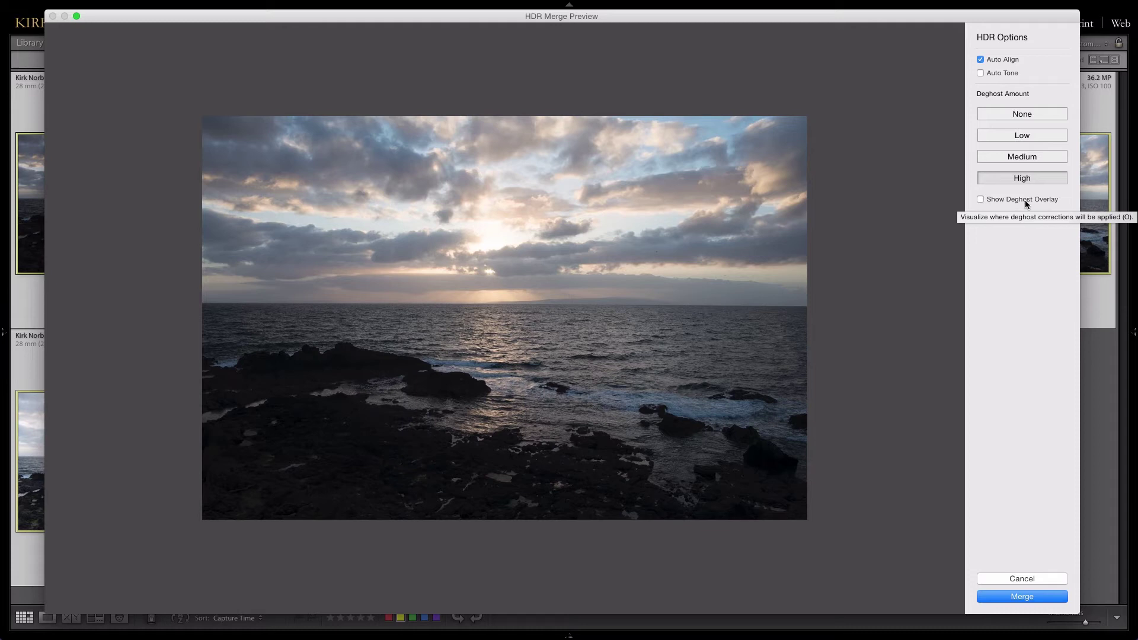
click(980, 200)
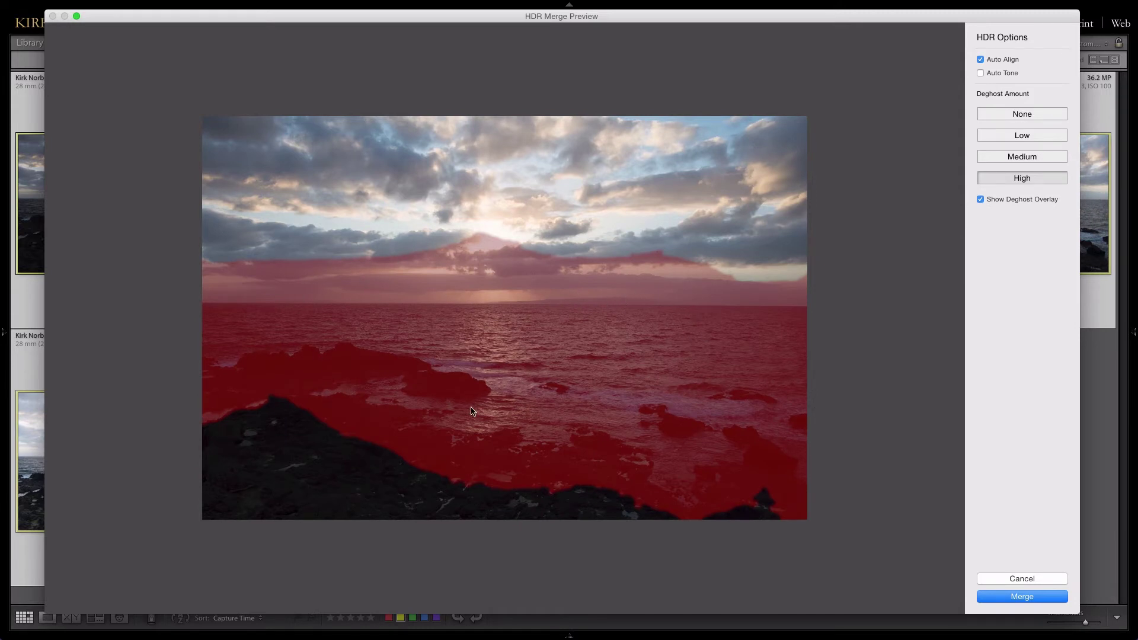
click(981, 199)
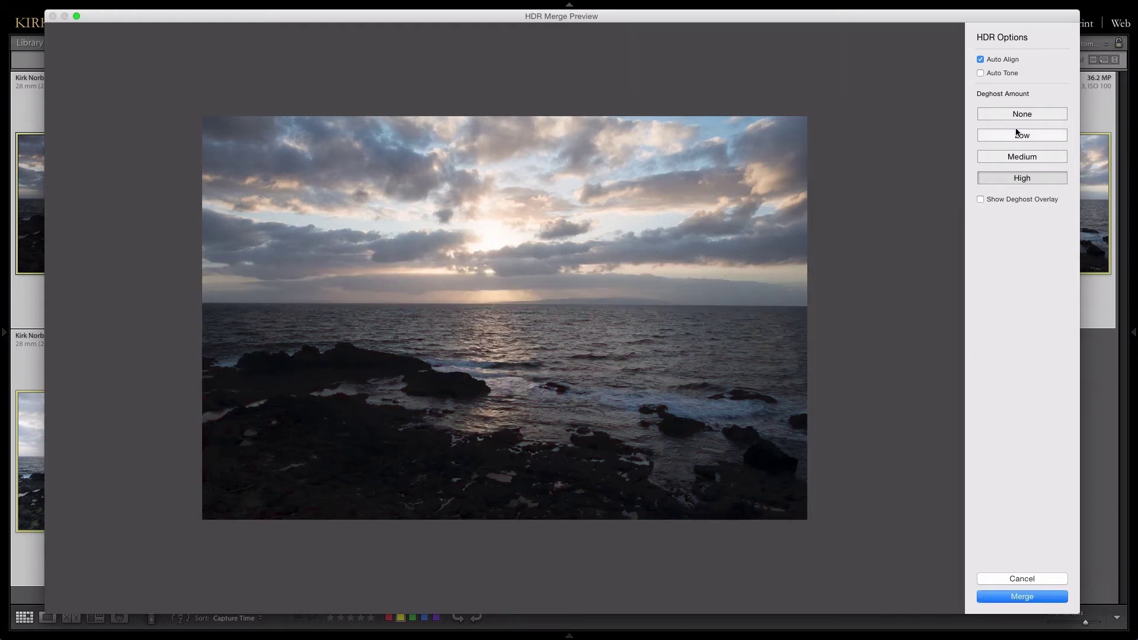
click(1023, 115)
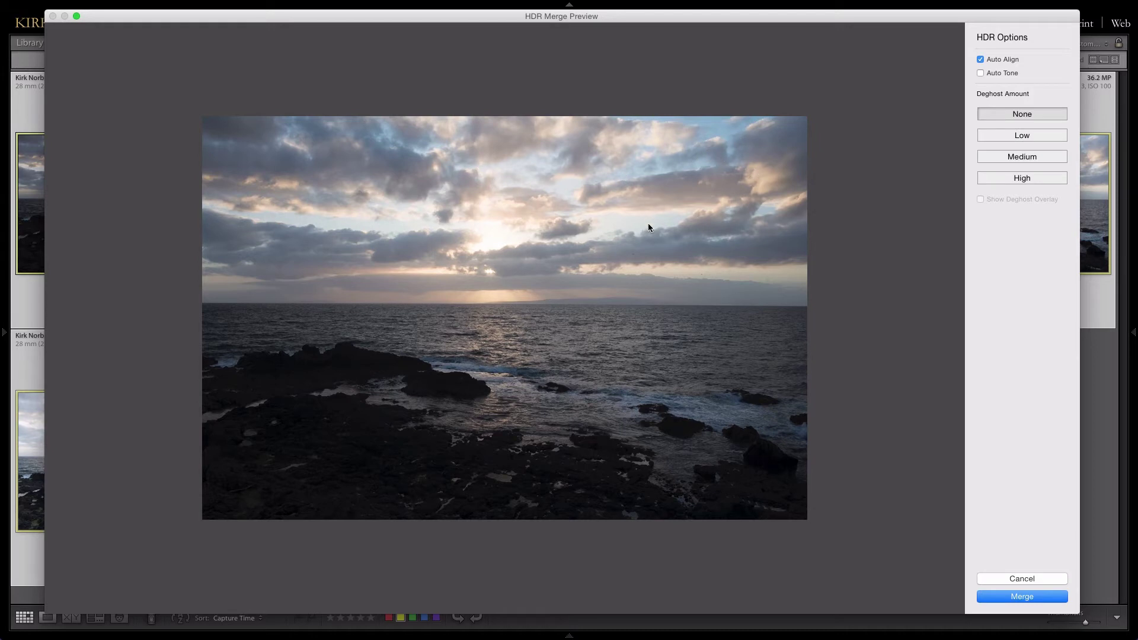
click(1022, 178)
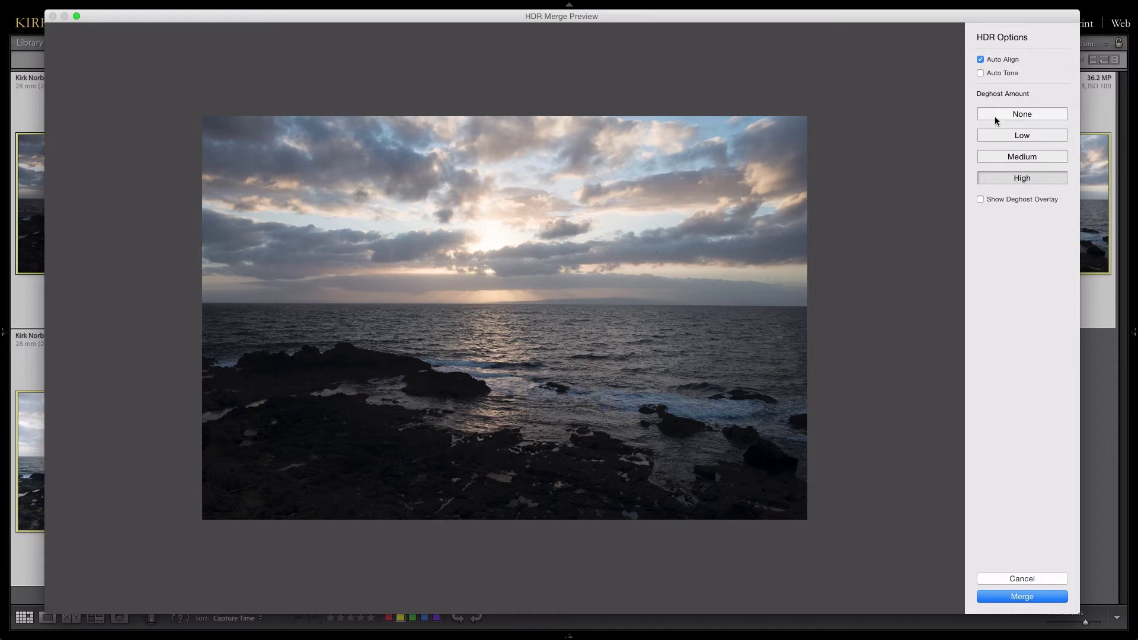
click(981, 75)
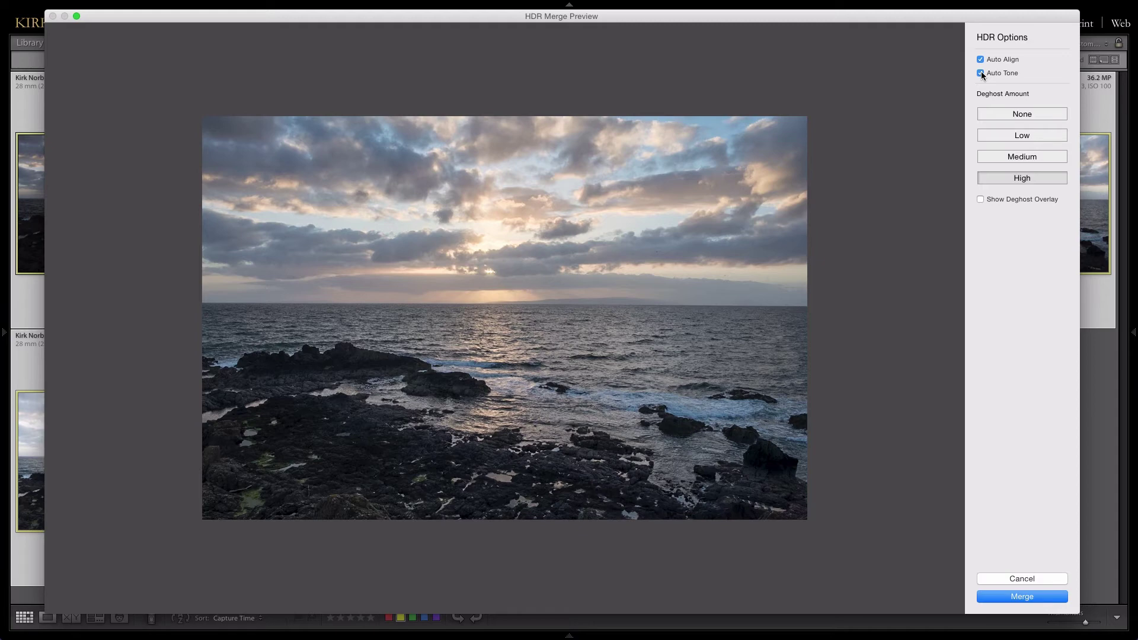
click(980, 74)
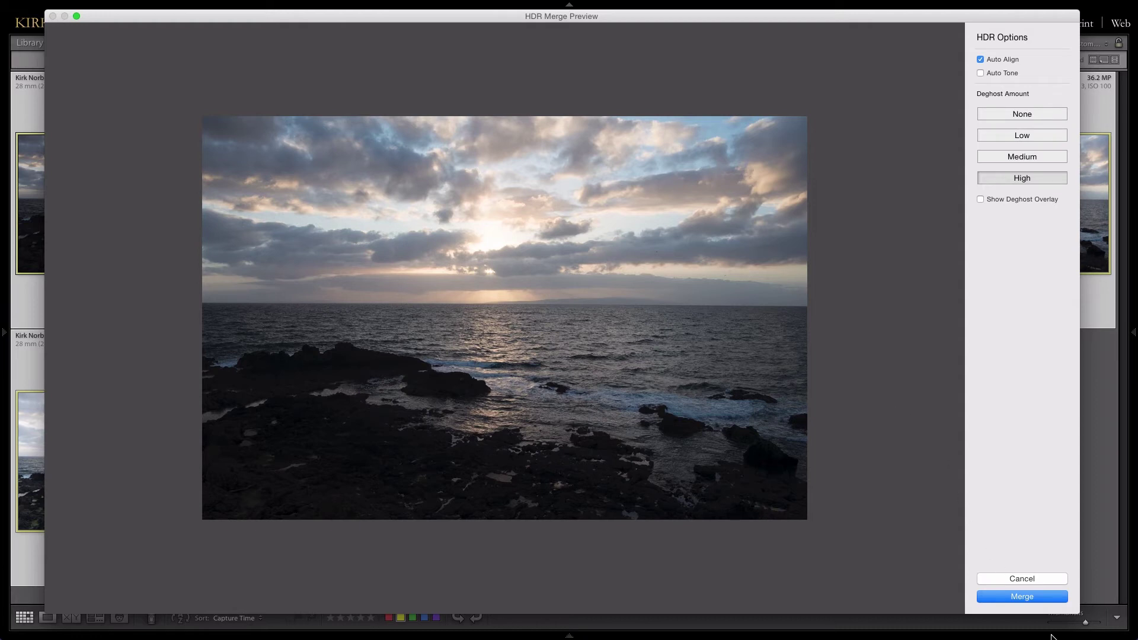
Create the merged _8004501-HDR.dng, view it full size, and take it into Develop.
click(1030, 600)
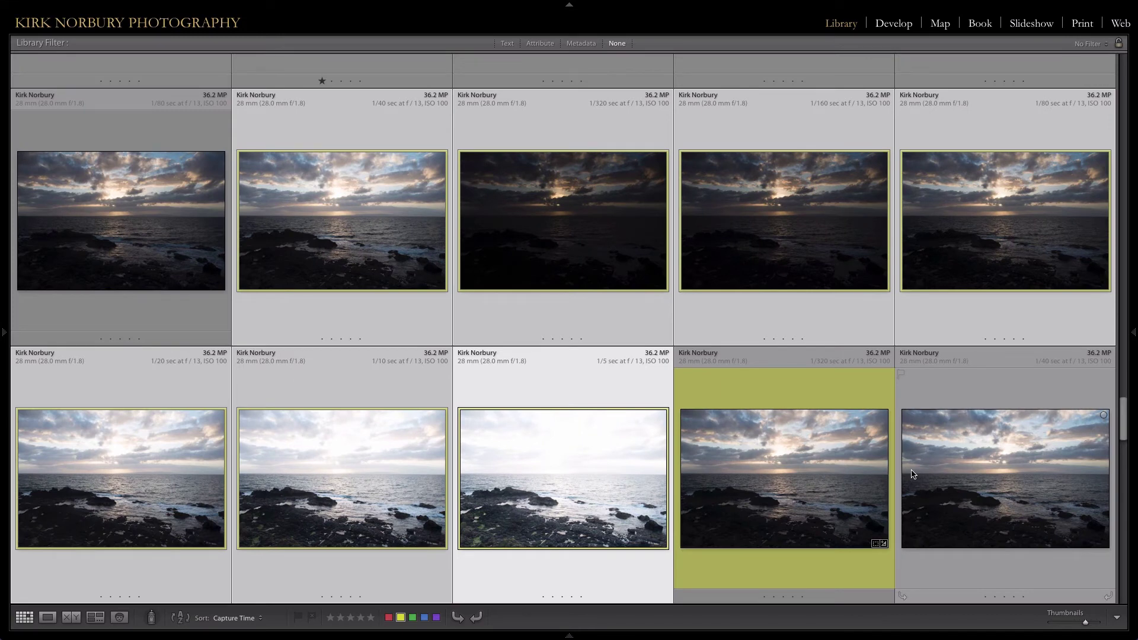
shift+click(778, 499)
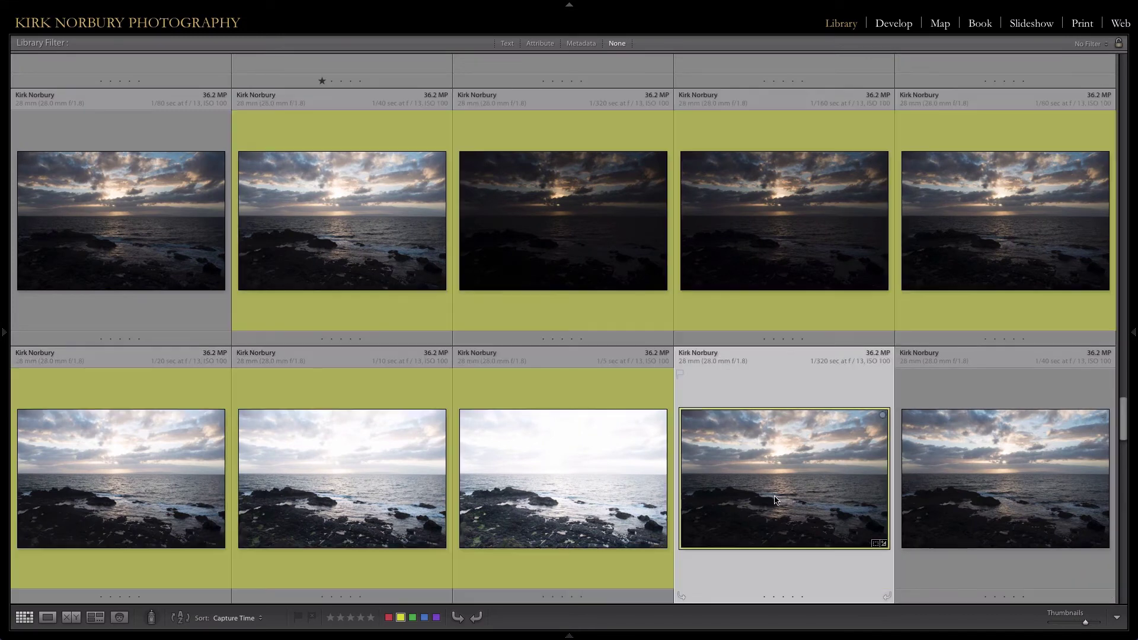
double_click(775, 457)
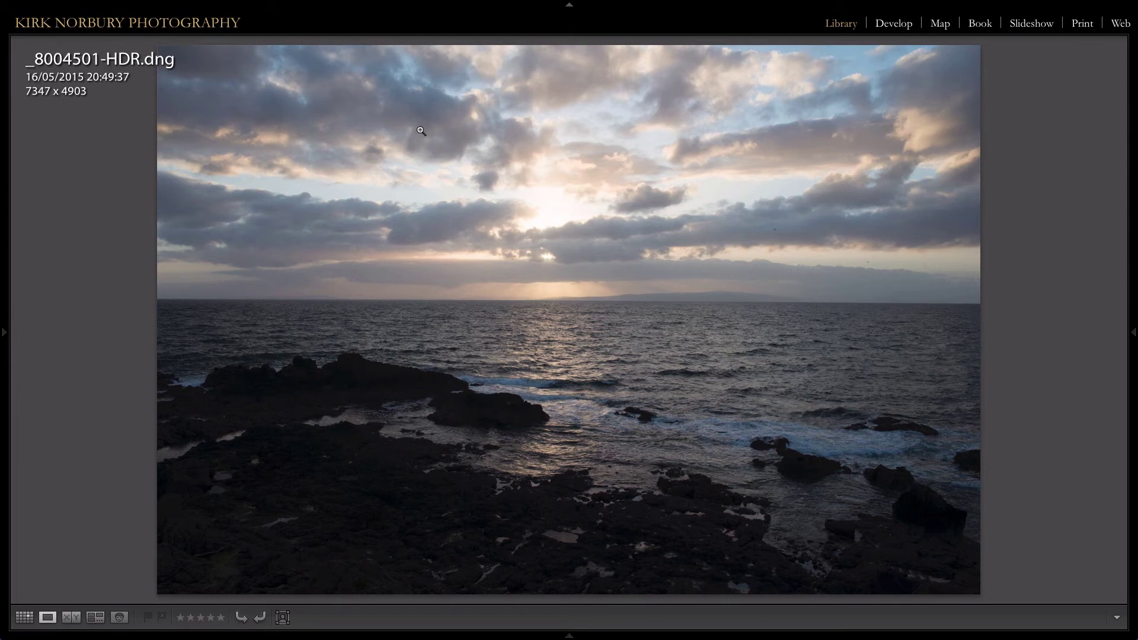
key(i)
key(i)
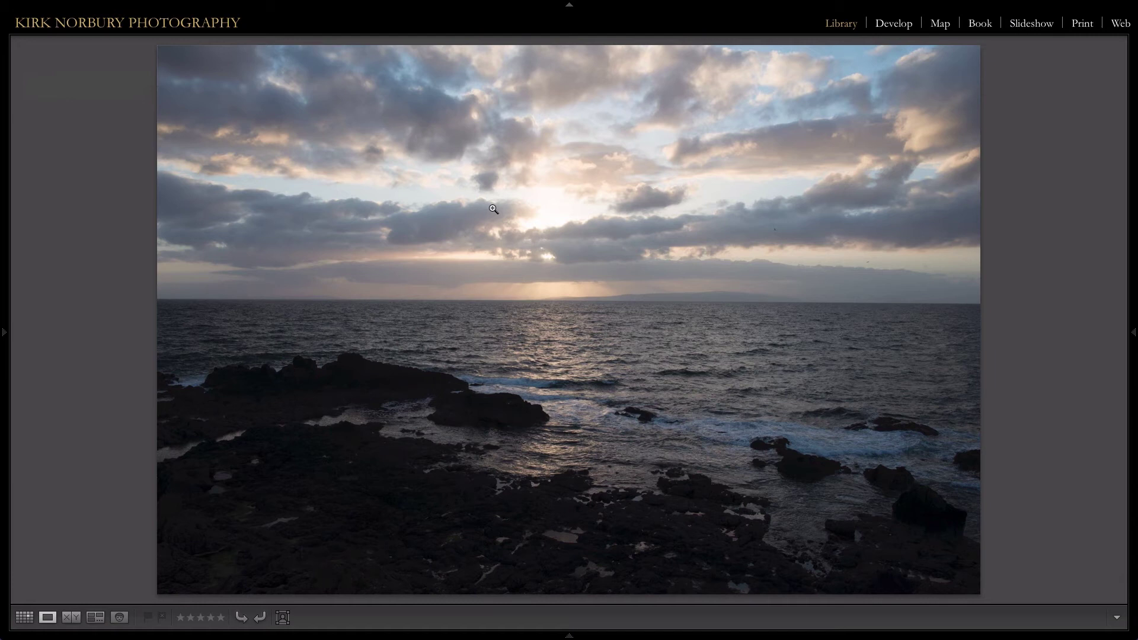
key(d)
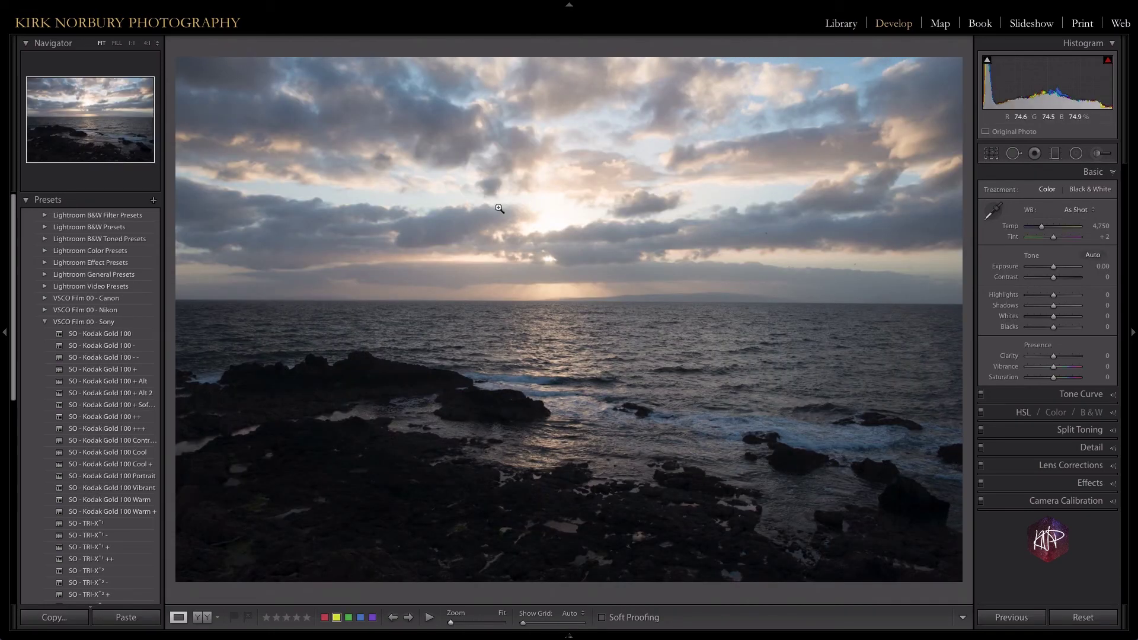
Hide the left panel and try Exposure slider values around -1.00.
click(4, 332)
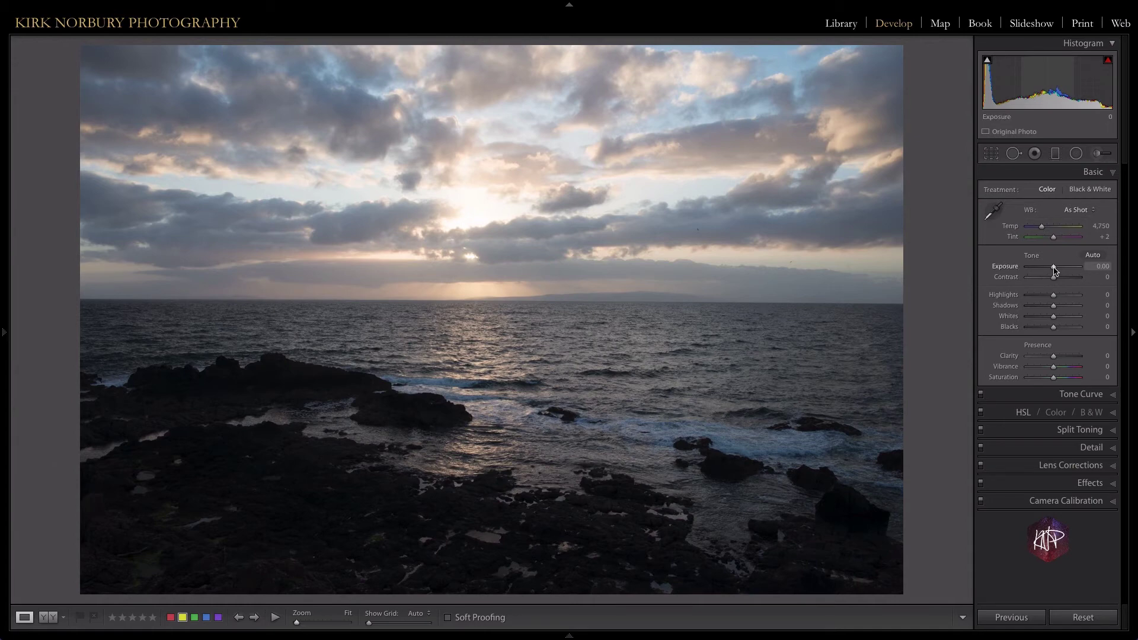
drag(1054, 268, 1047, 270)
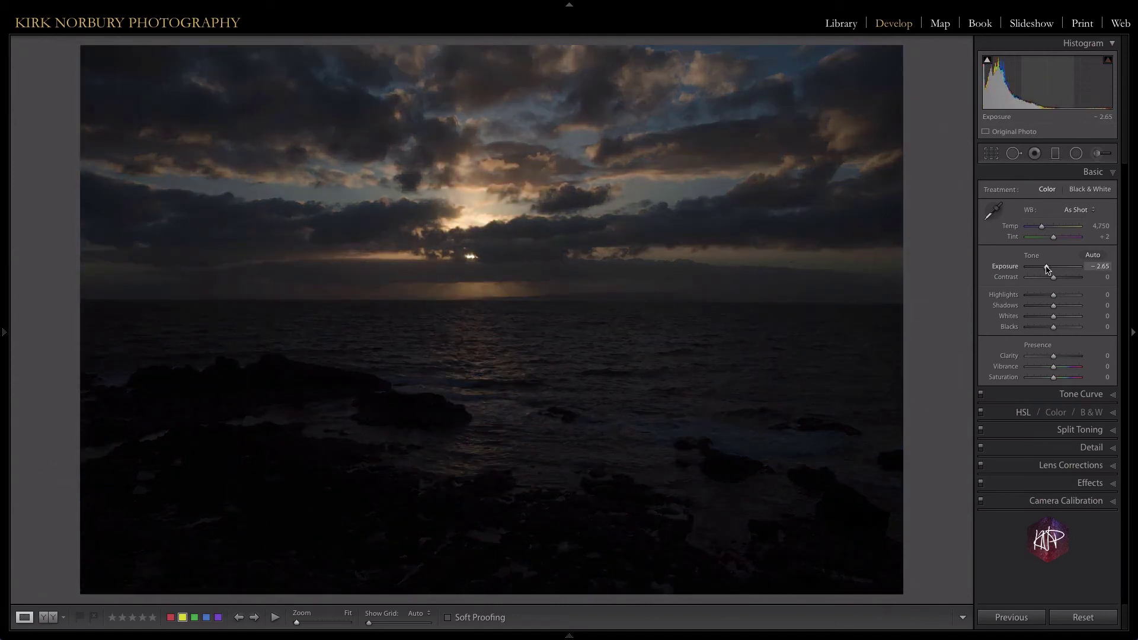
drag(1046, 269, 1053, 267)
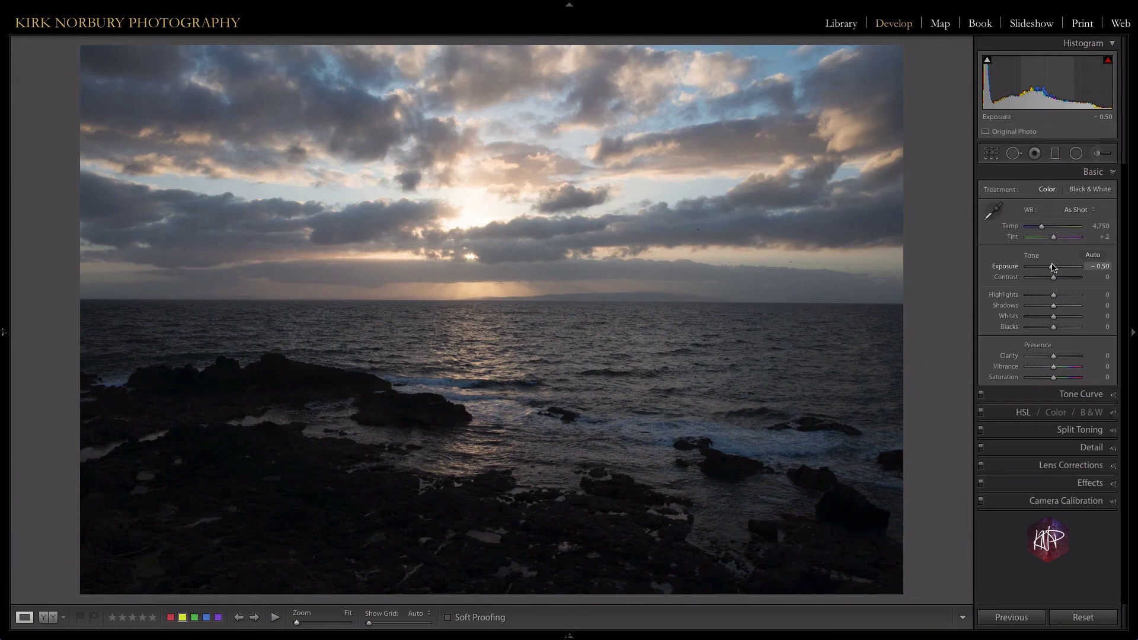
drag(1052, 268, 1050, 268)
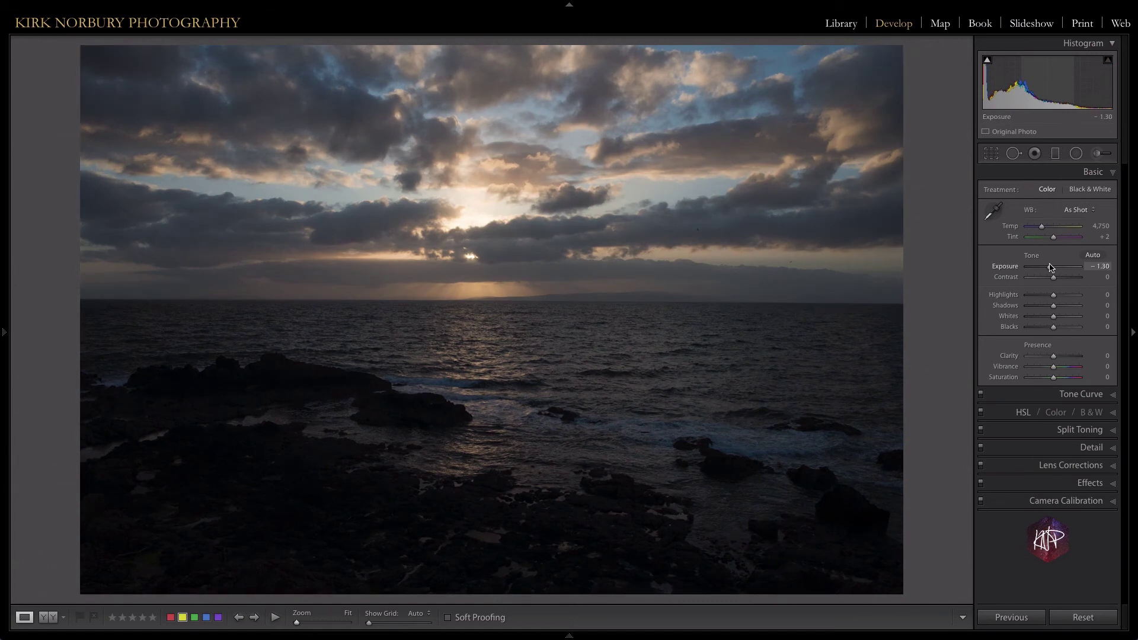
drag(1049, 268, 1045, 270)
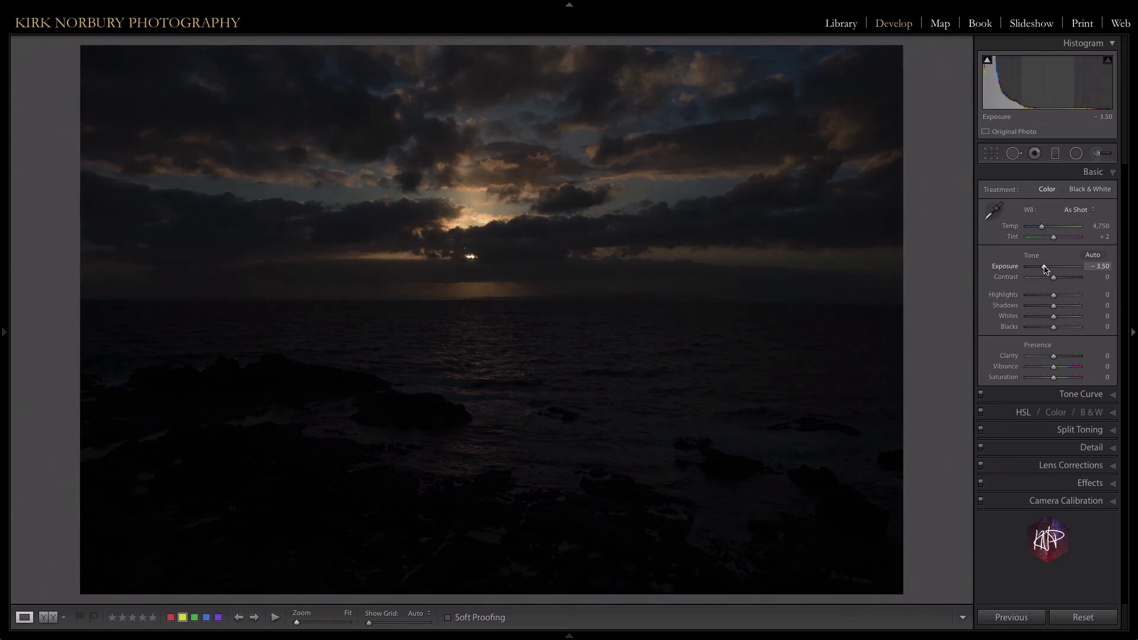
Check the clouds at 1:1, return to Fit, and reset Exposure to 0.00.
click(463, 219)
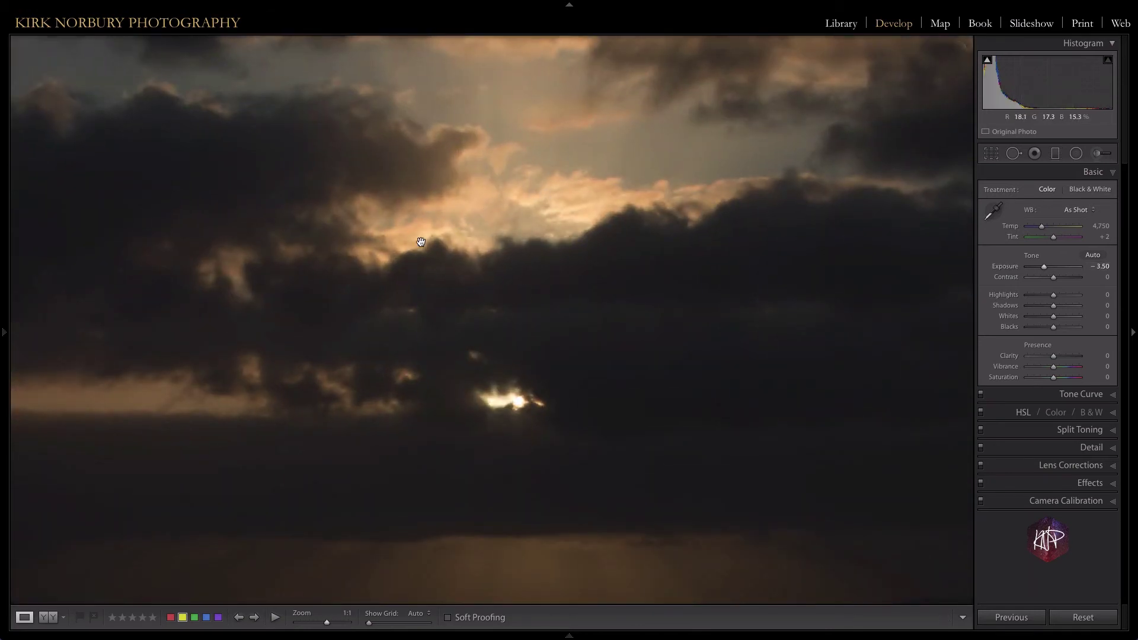
click(467, 227)
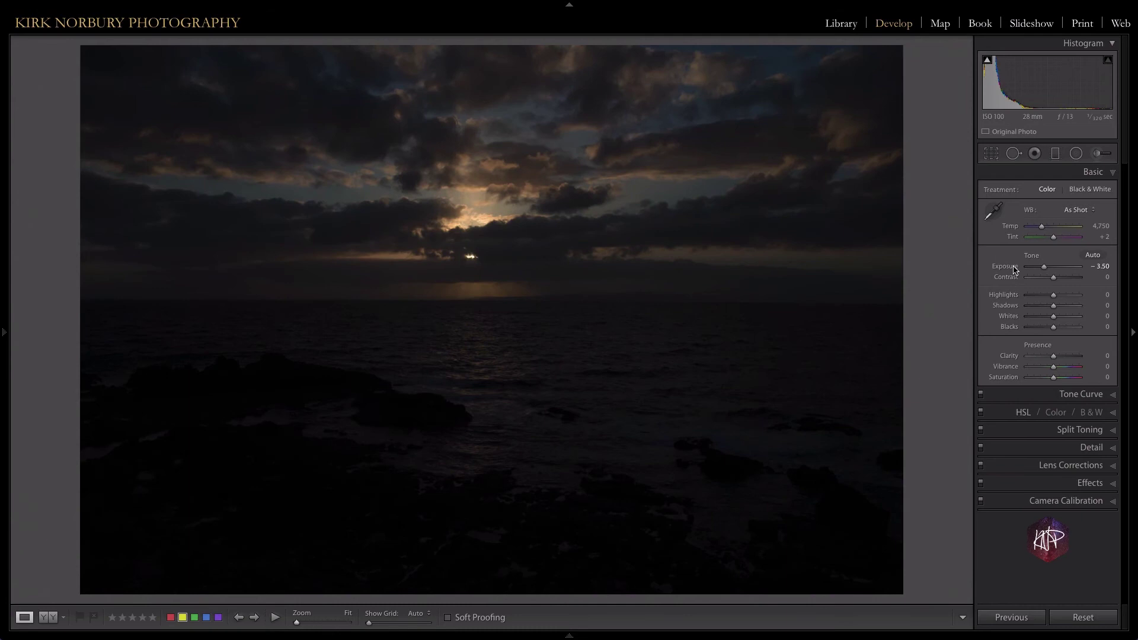
double_click(1015, 270)
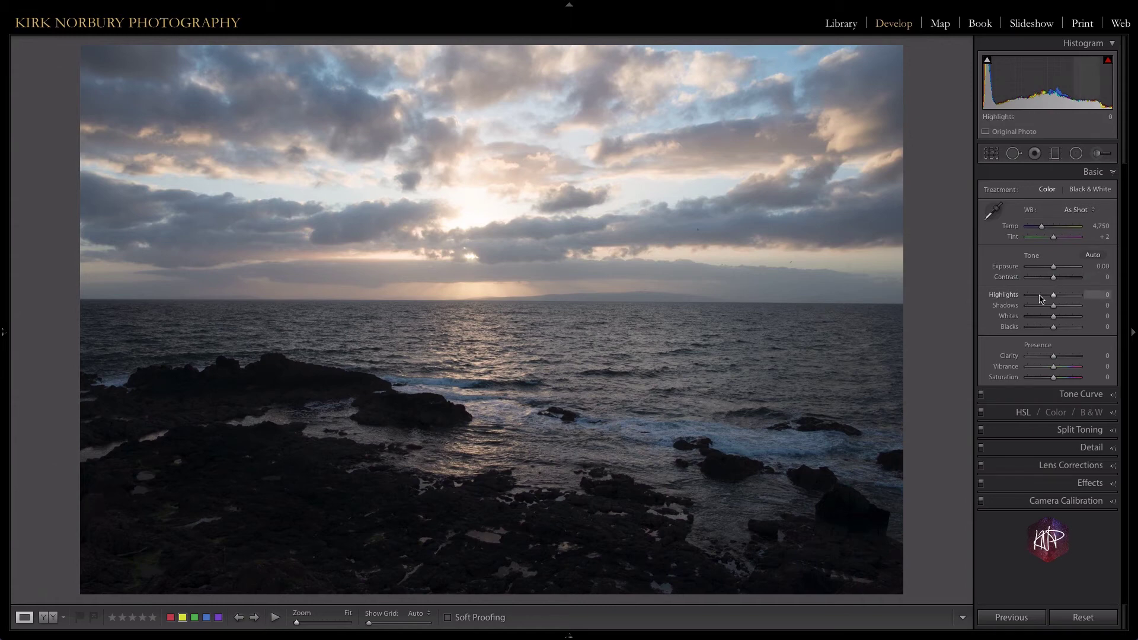
Try Highlights -86 and Shadows +100, reset both to 0, and raise Exposure to +1.40.
drag(1041, 299, 1078, 306)
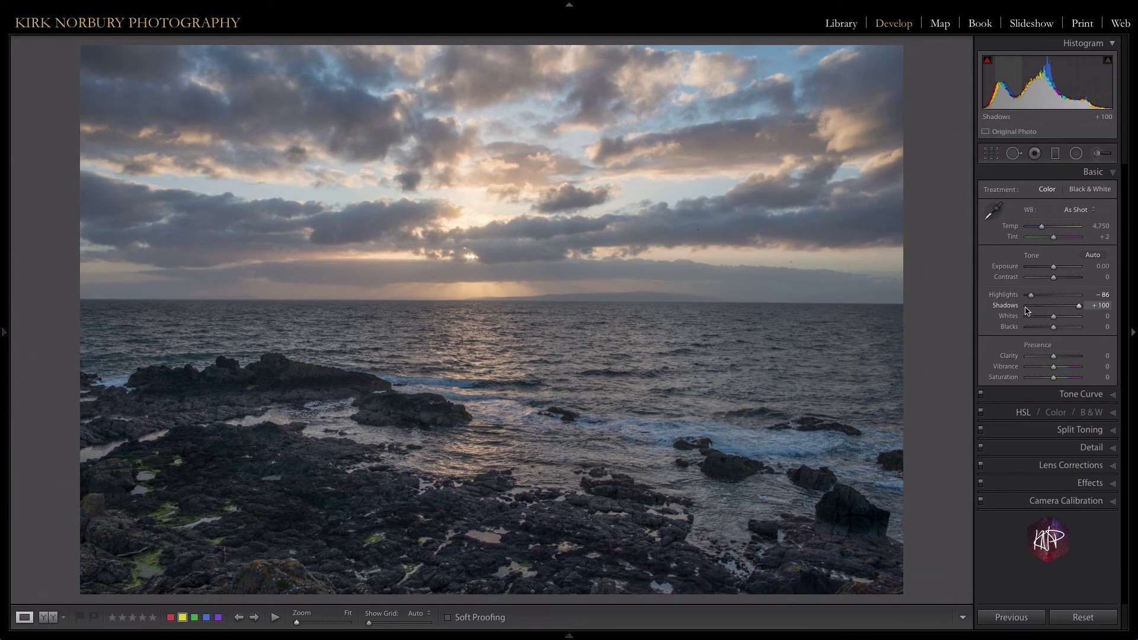
double_click(1016, 305)
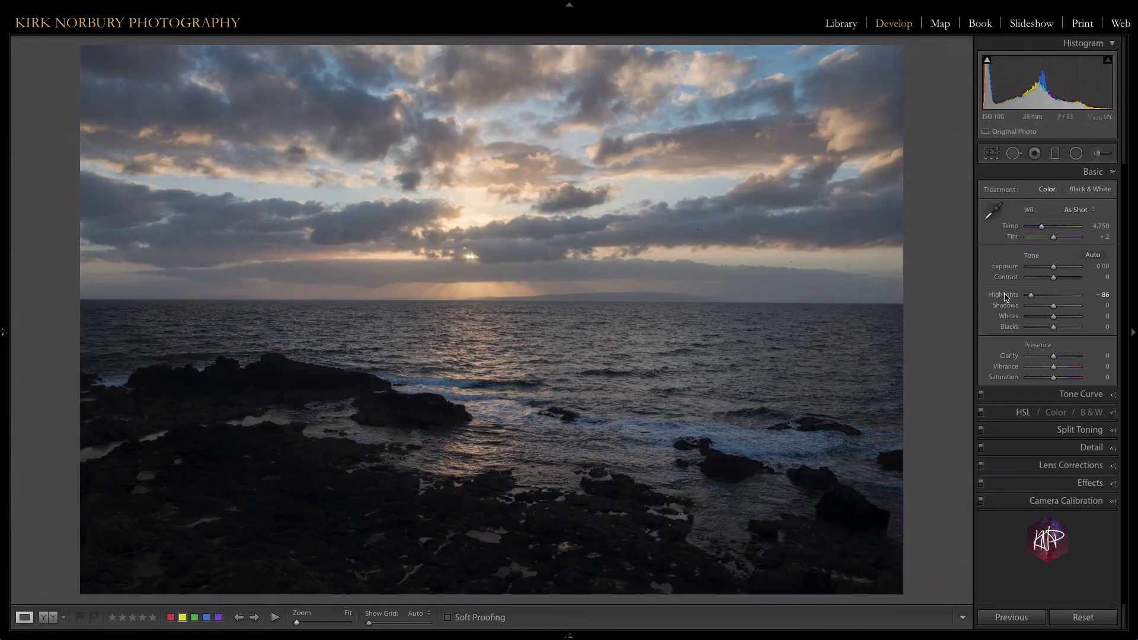
double_click(1005, 296)
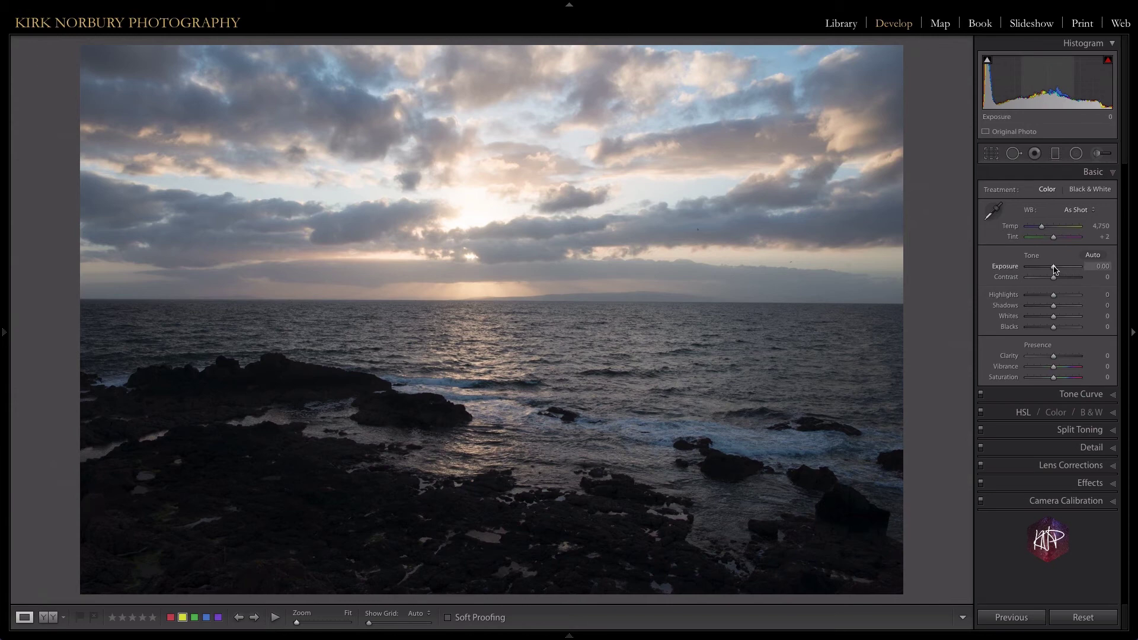
drag(1054, 270, 1058, 268)
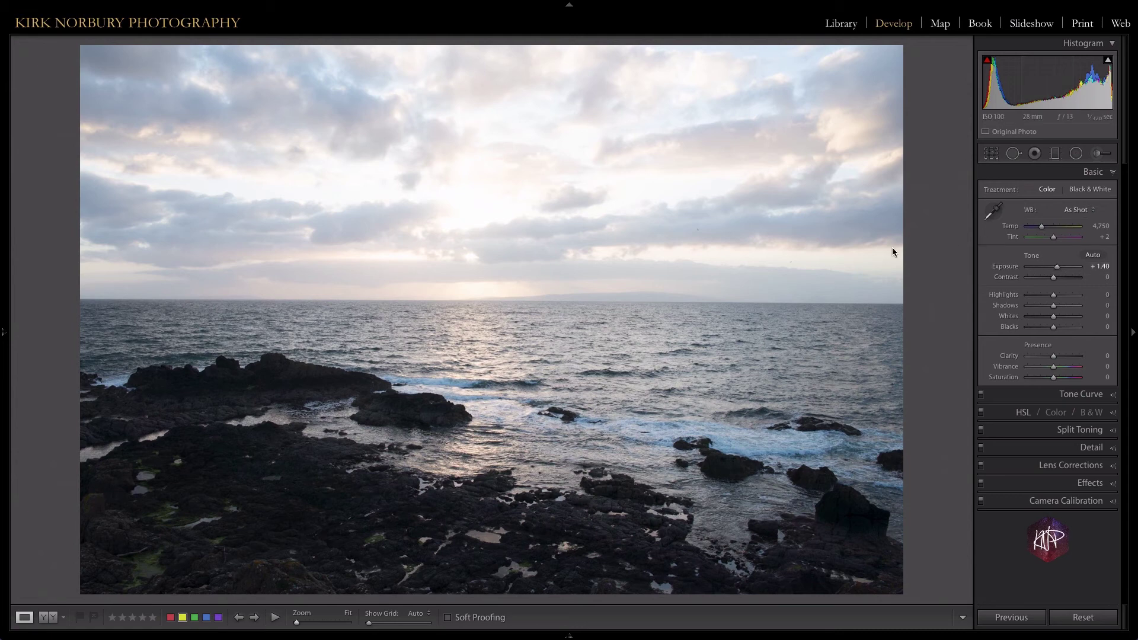
Start a graduated filter with Shadows reset to 0 and Exposure set to -1.00.
click(1055, 153)
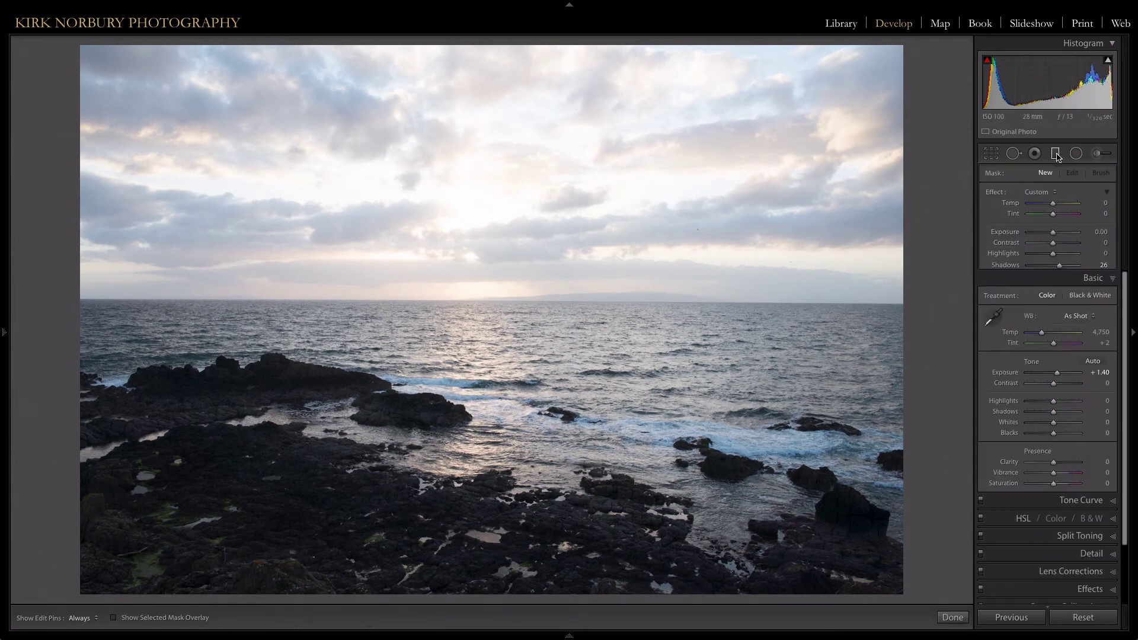
double_click(1011, 265)
drag(1051, 231, 1045, 234)
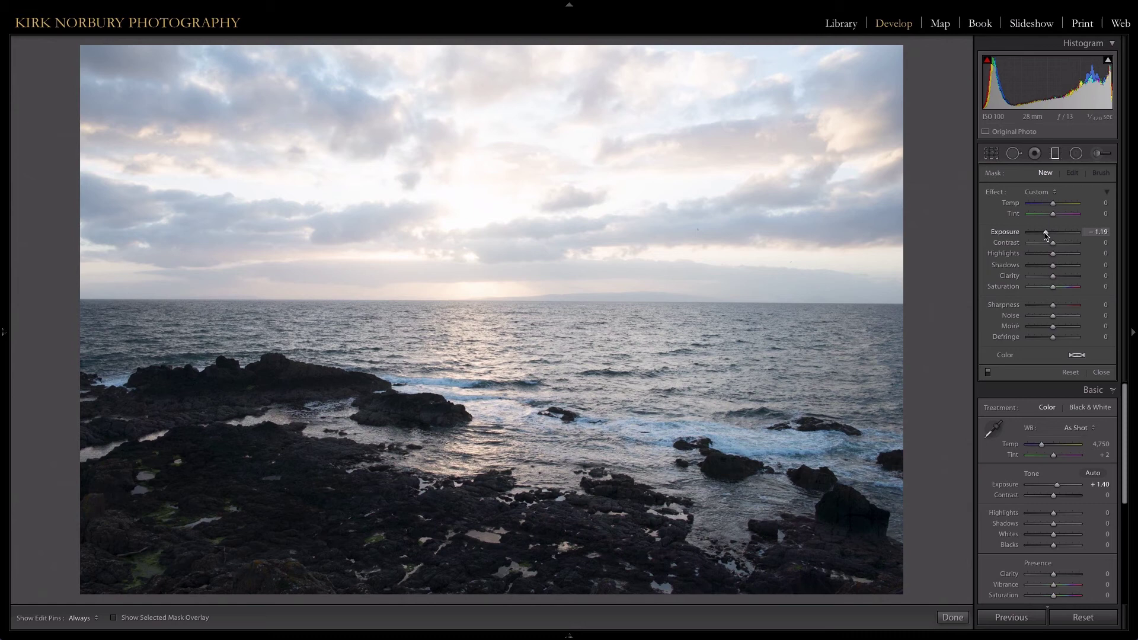
click(1106, 231)
text(1)
key(Return)
click(1100, 232)
text(-1)
key(Return)
Drag the filter from the sky down to the horizon, darken it to -1.89, and fine-tune its position and tilt.
drag(500, 250, 499, 331)
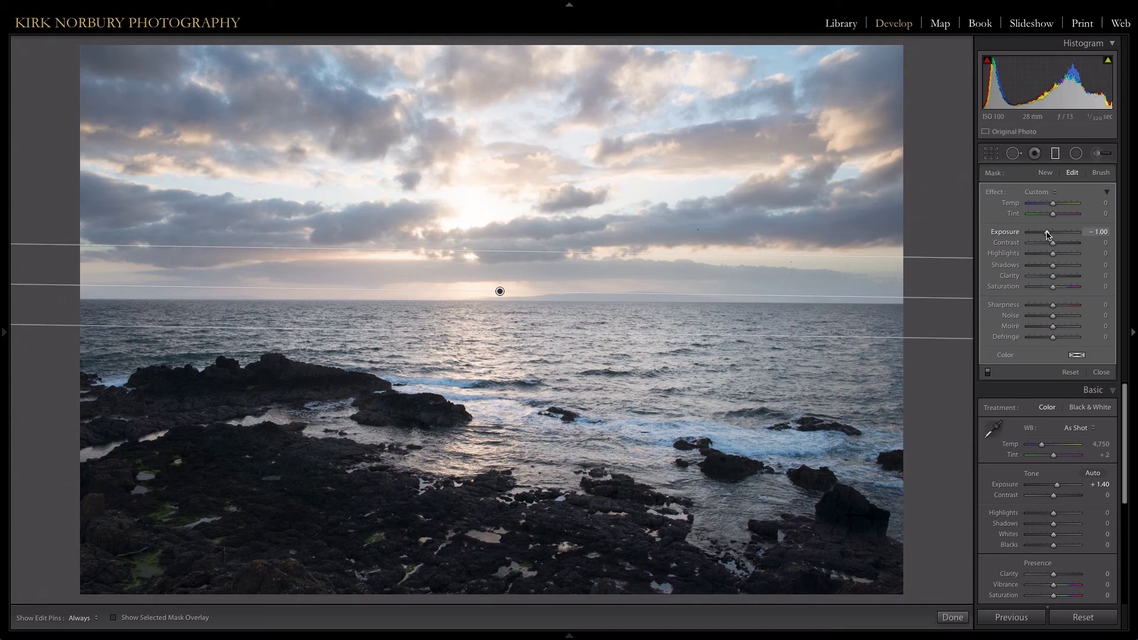
drag(1046, 233, 1041, 235)
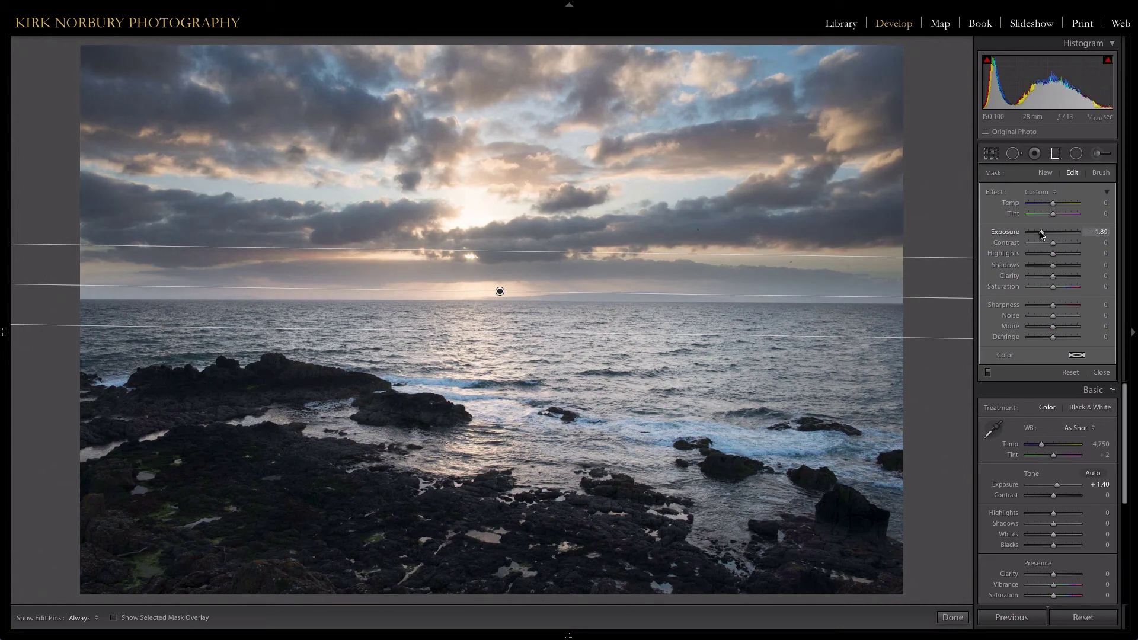
drag(499, 291, 499, 296)
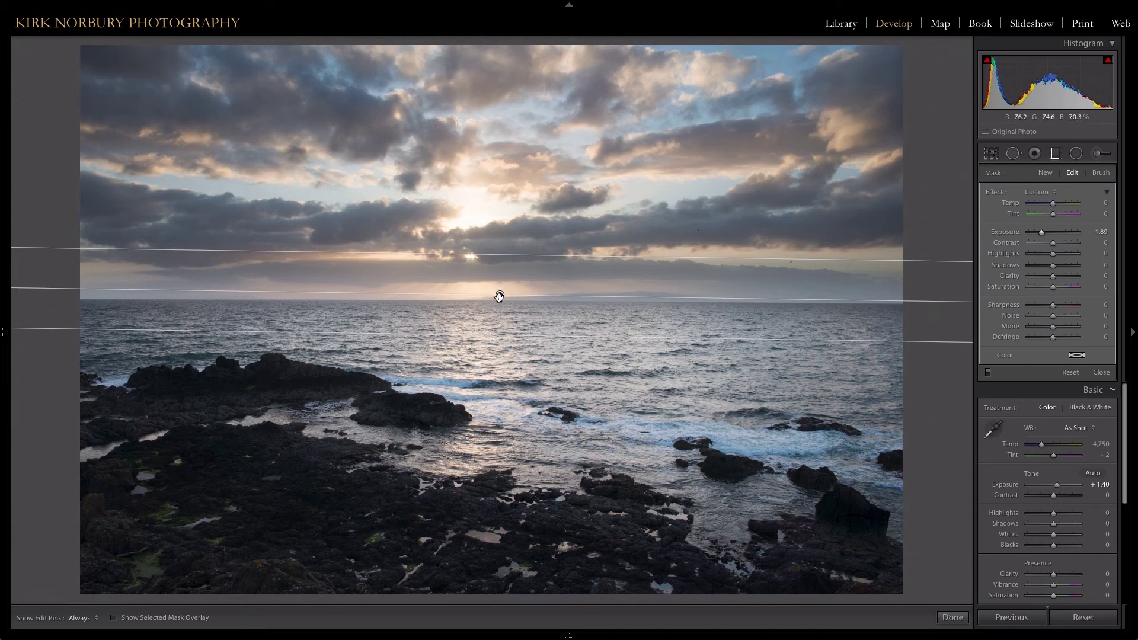
drag(499, 295, 496, 306)
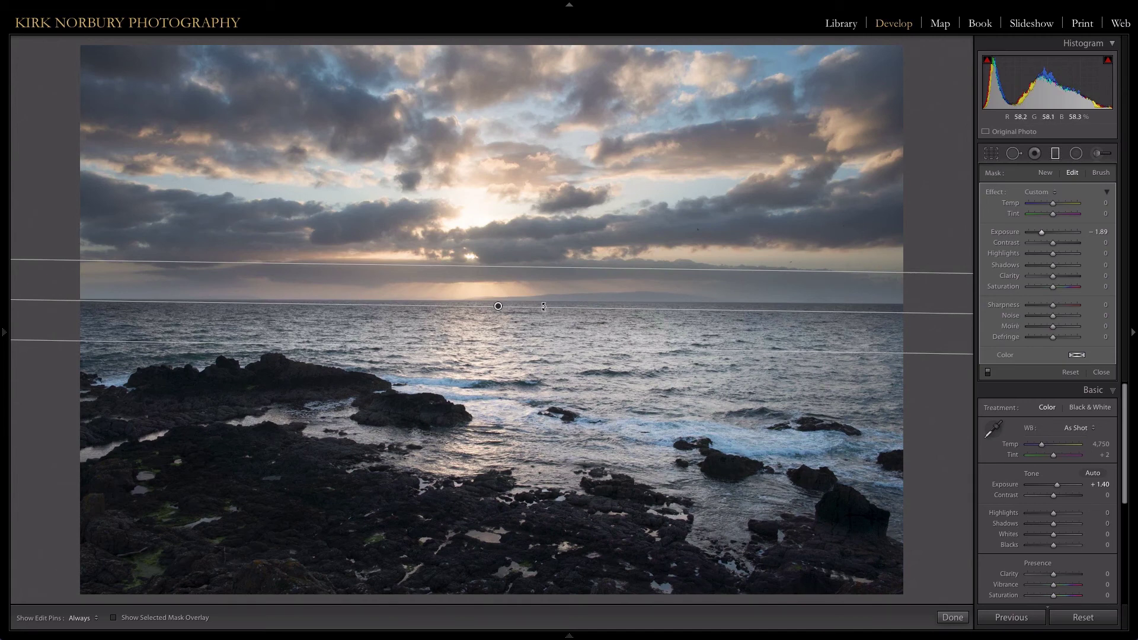
drag(544, 306, 545, 306)
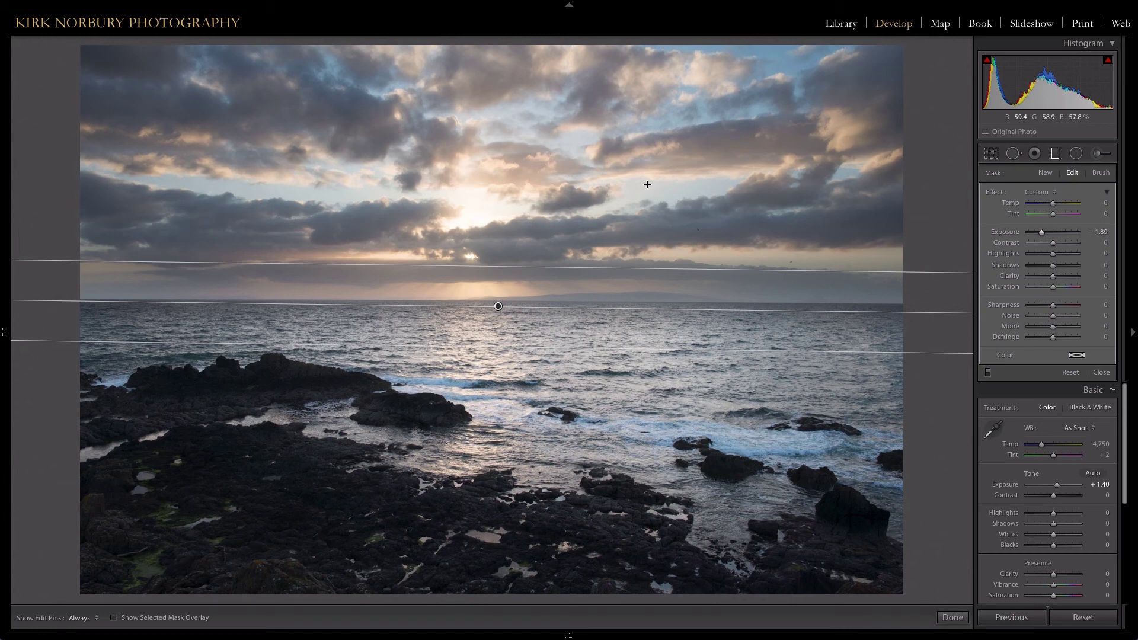
Close the graduated filter and brush a darkening adjustment over the sky around the sun.
click(1056, 155)
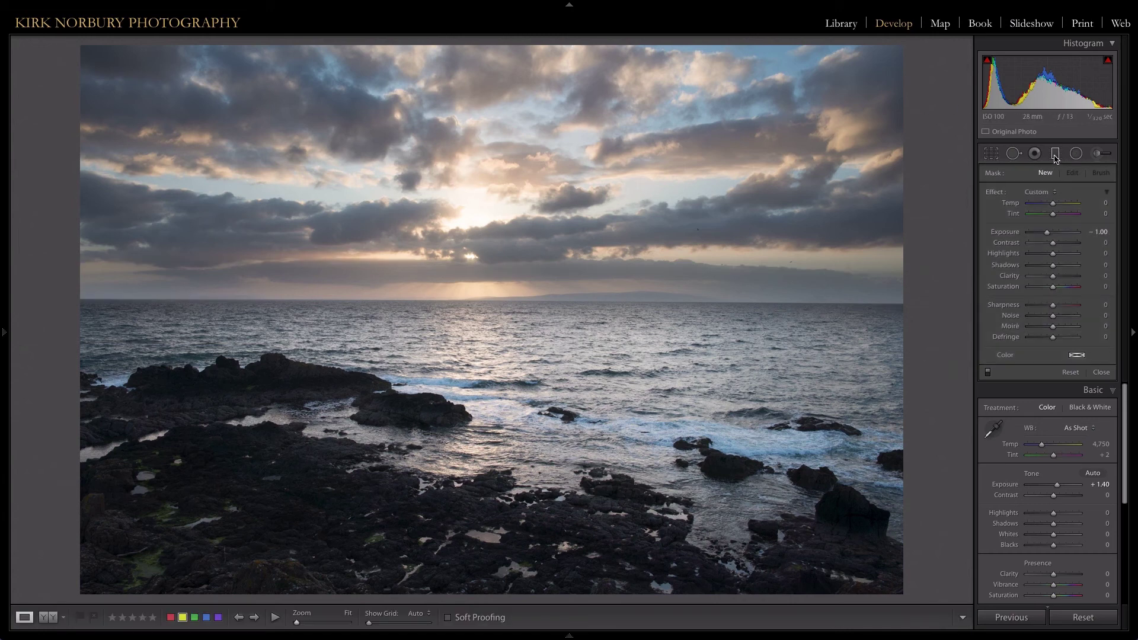
key(k)
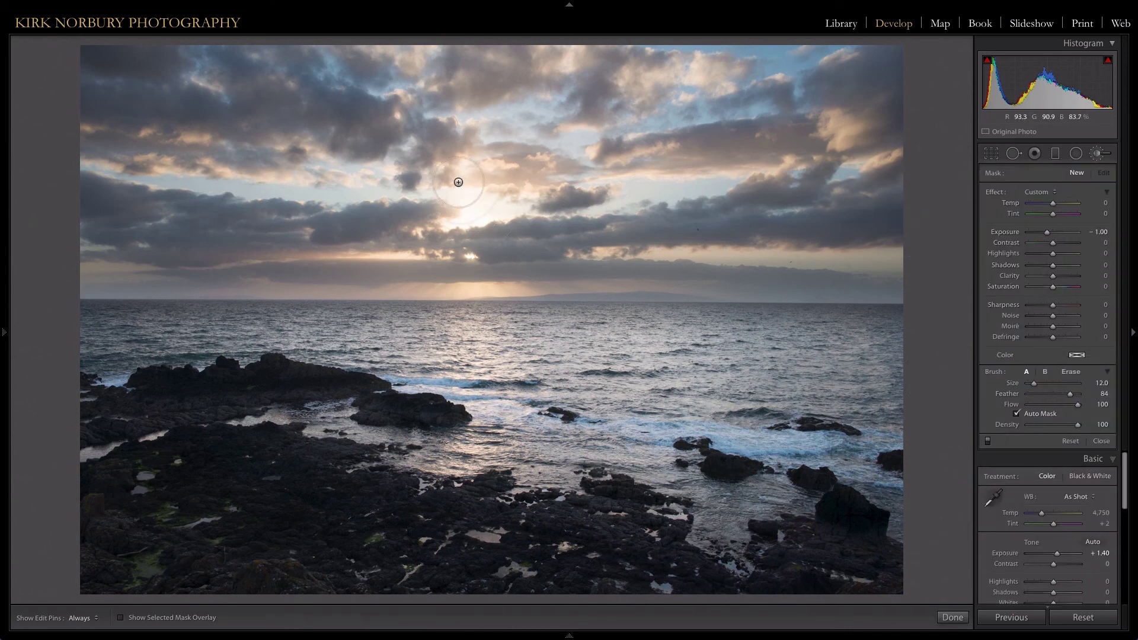
key(h)
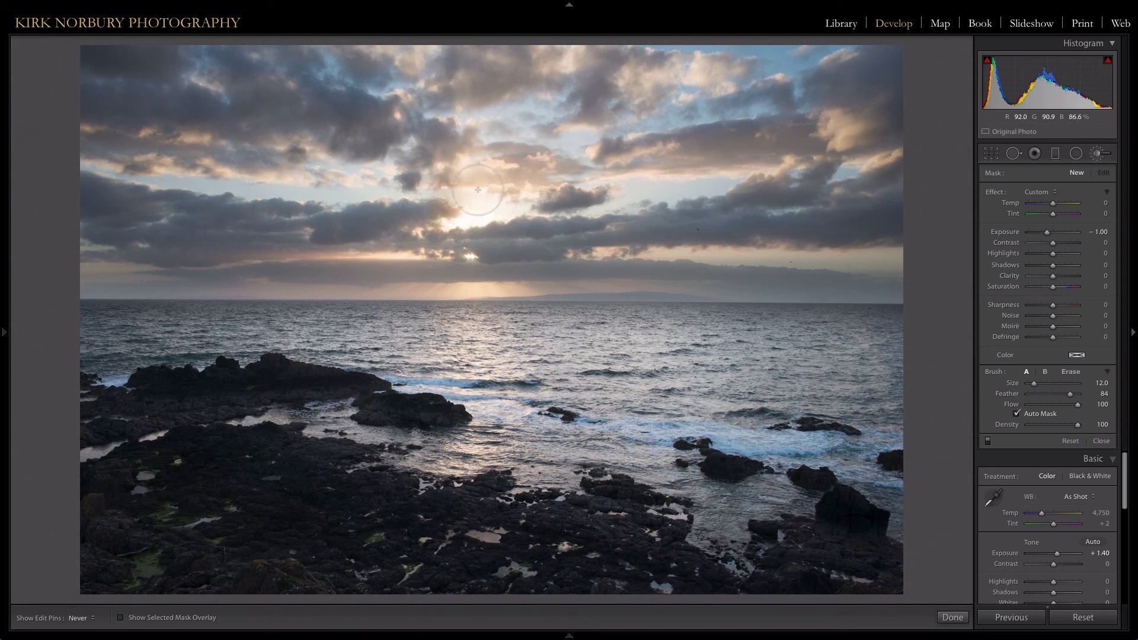
mouse_move(447, 201)
mouse_down()
mouse_move(453, 228)
mouse_move(498, 234)
mouse_move(474, 252)
mouse_up()
key(h)
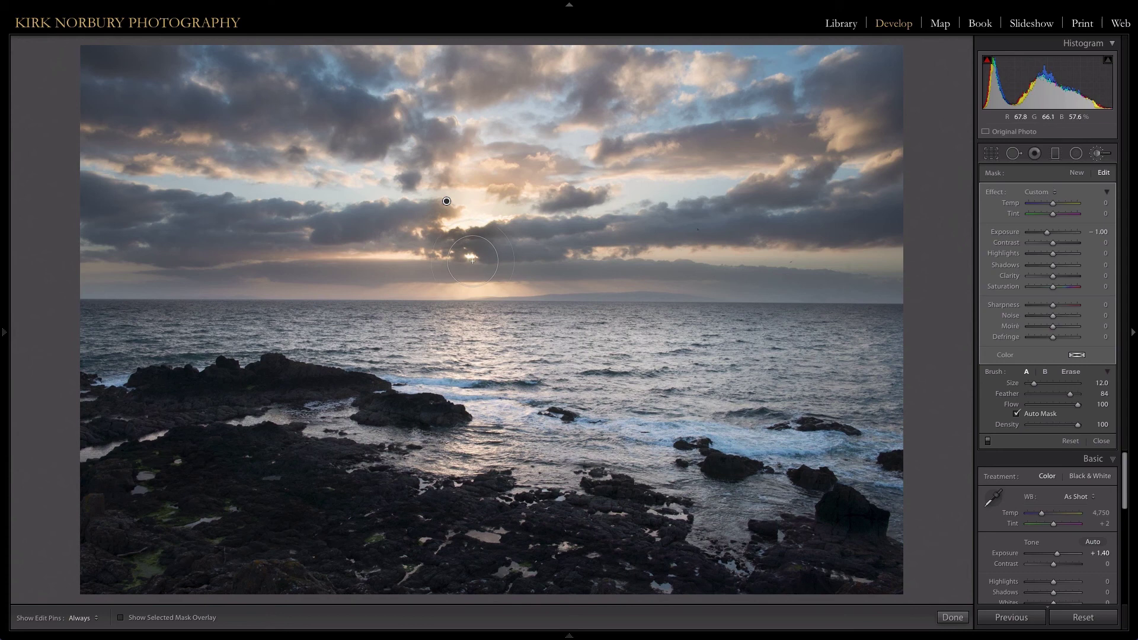
click(1071, 374)
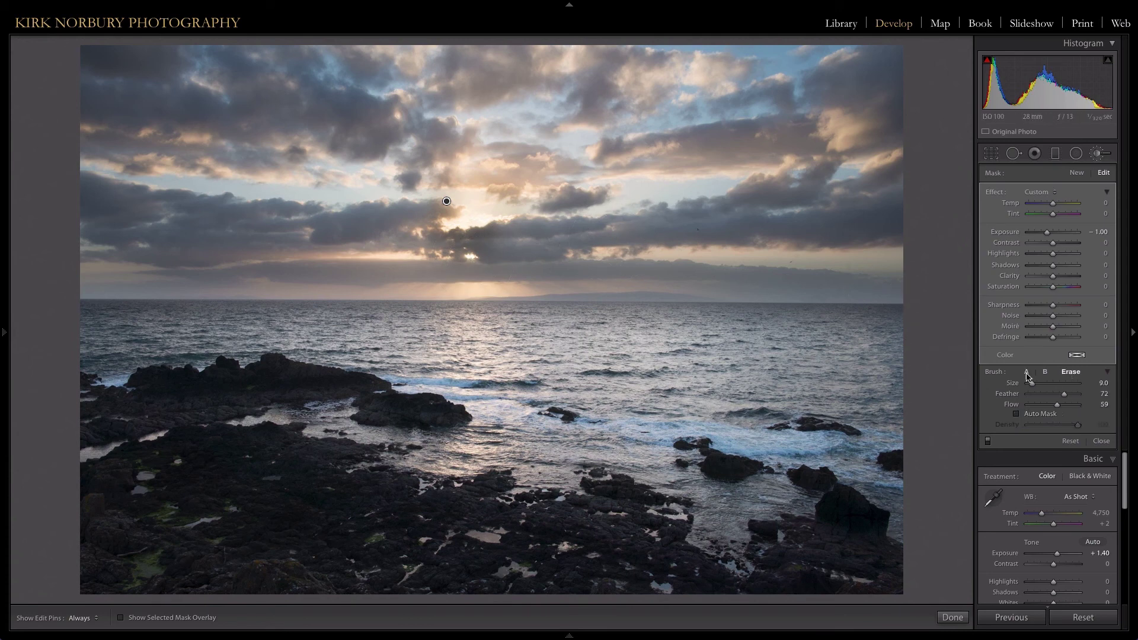
key(h)
key(h)
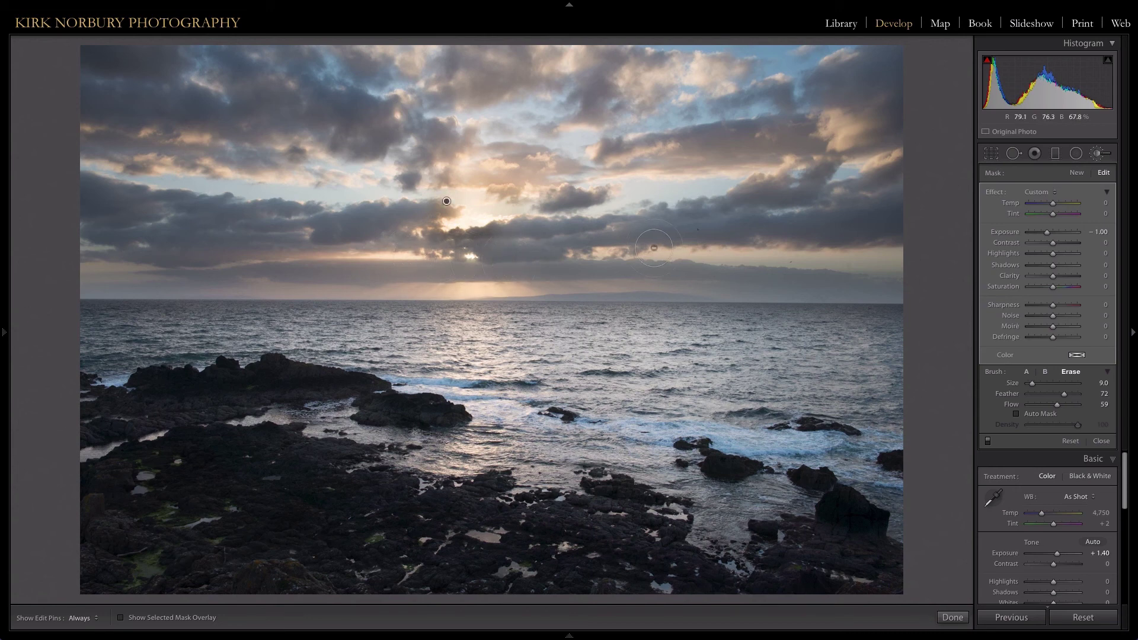
Set the brush Exposure to -1.00, judge the sky without pins, and close the brush.
double_click(1005, 234)
click(1100, 231)
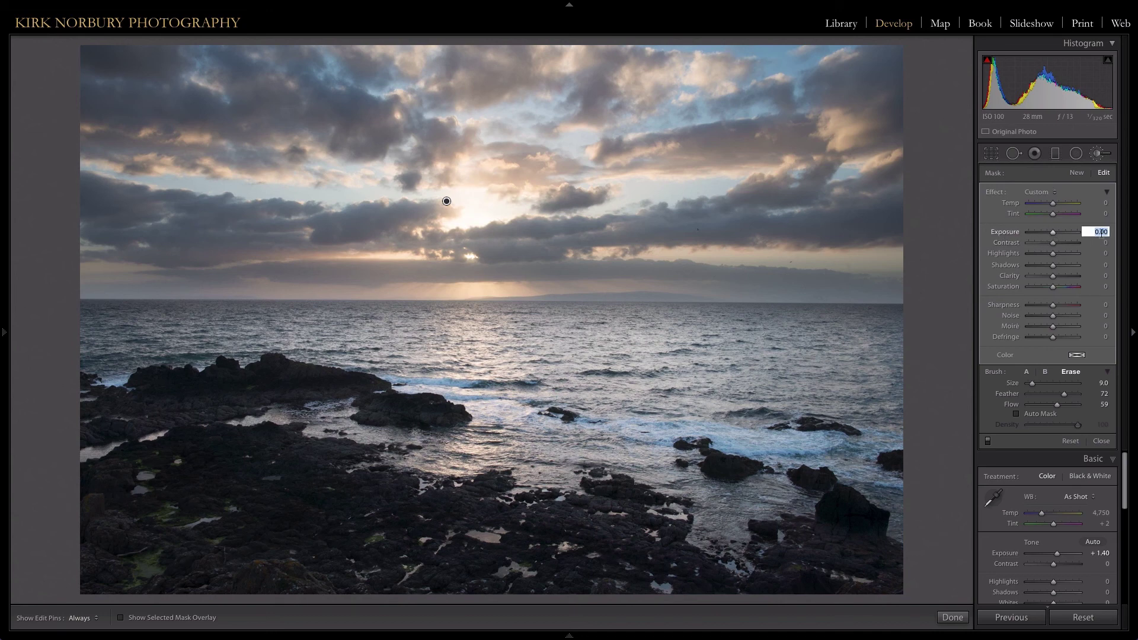
text(-1.5)
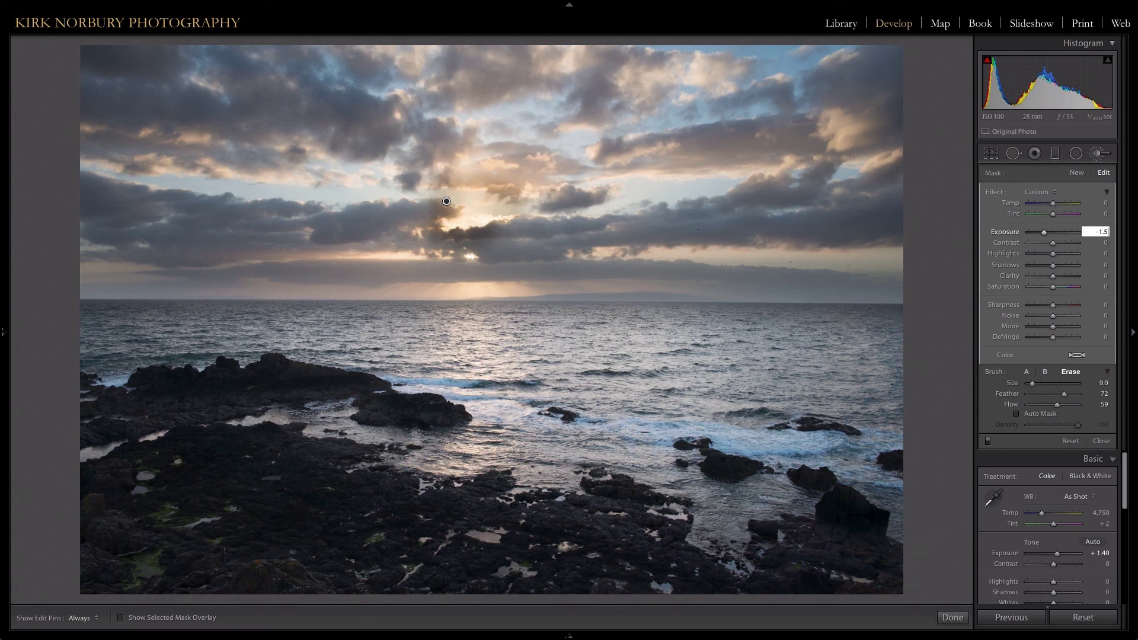
key(BackSpace)
key(BackSpace)
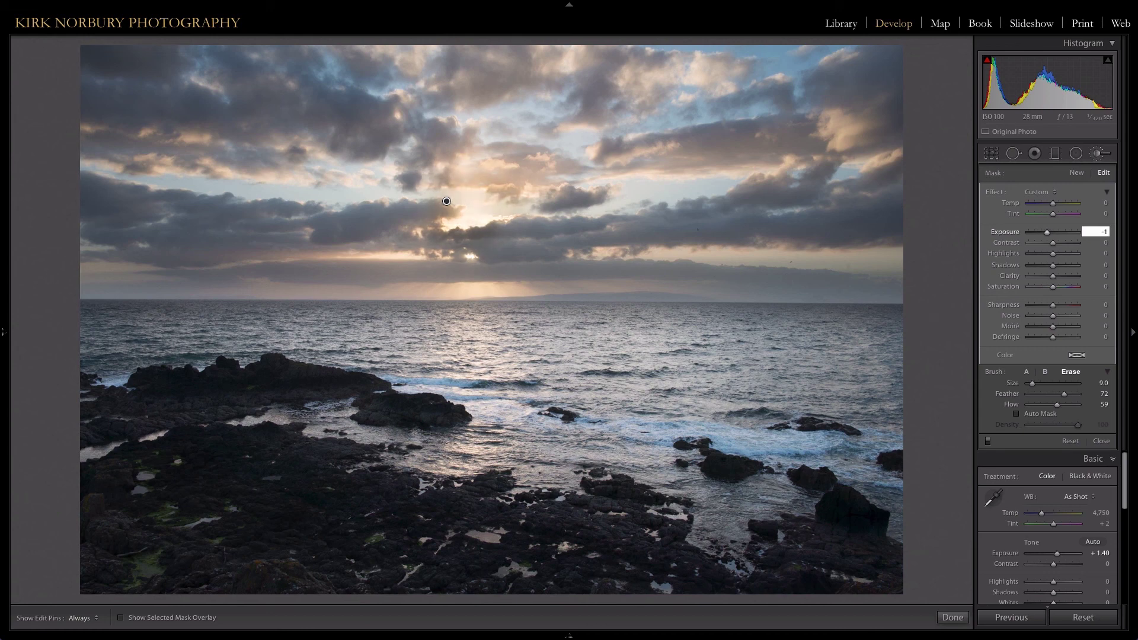
key(Return)
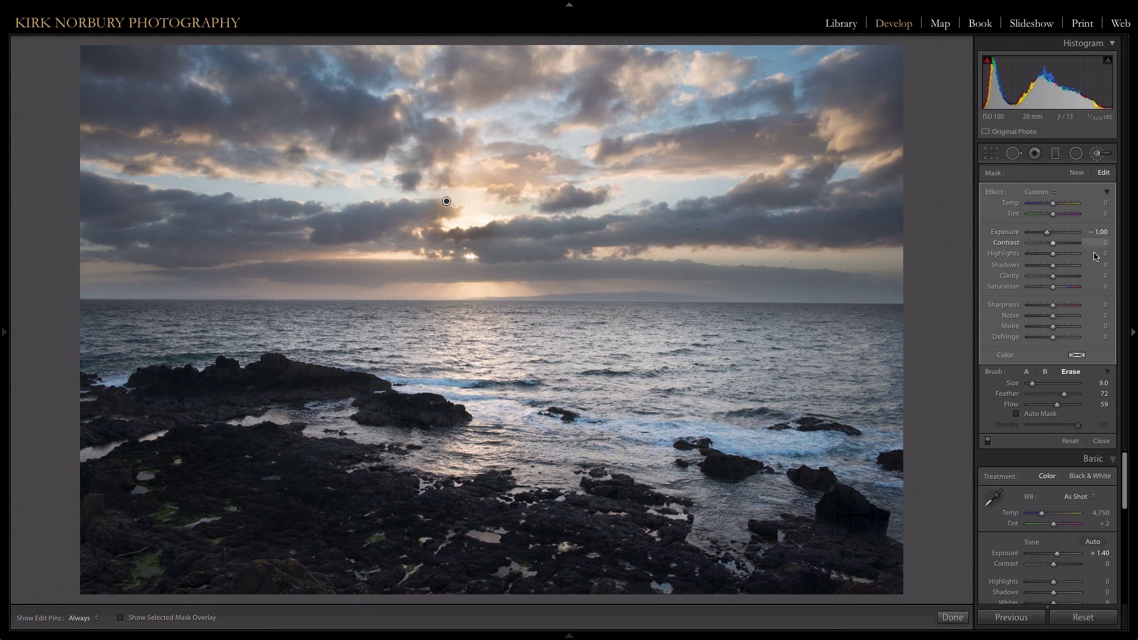
key(h)
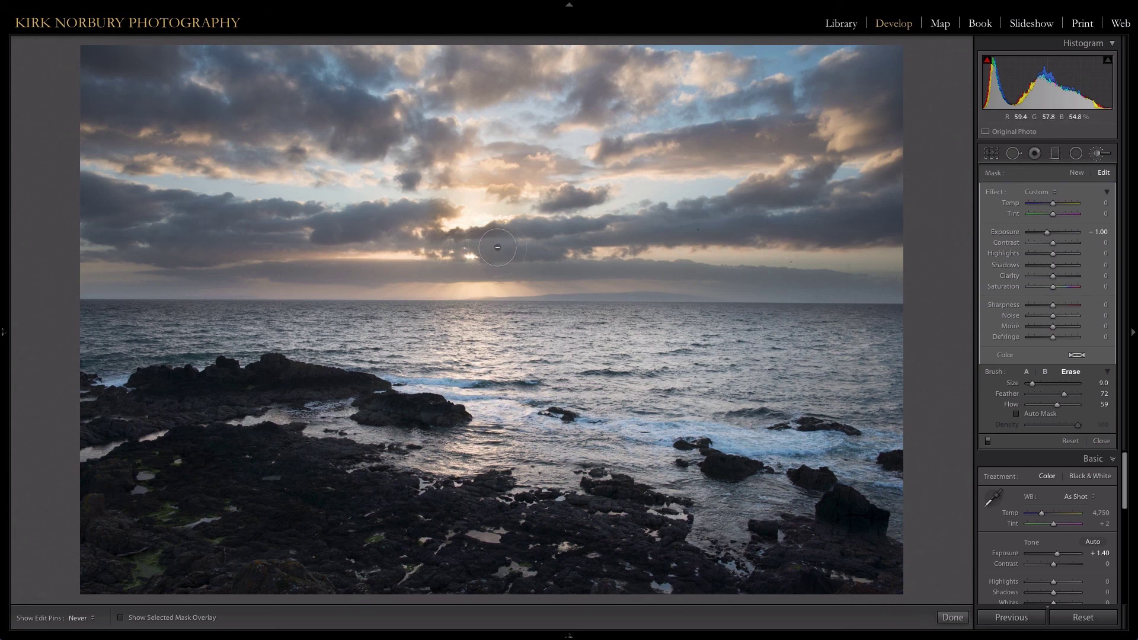
key(h)
click(1095, 154)
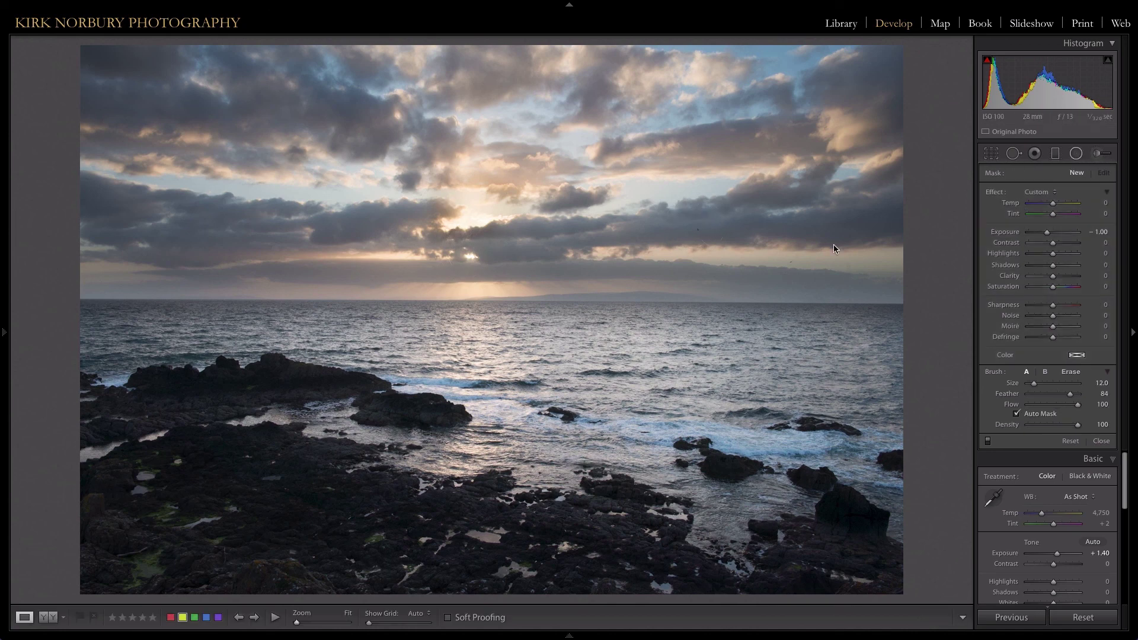